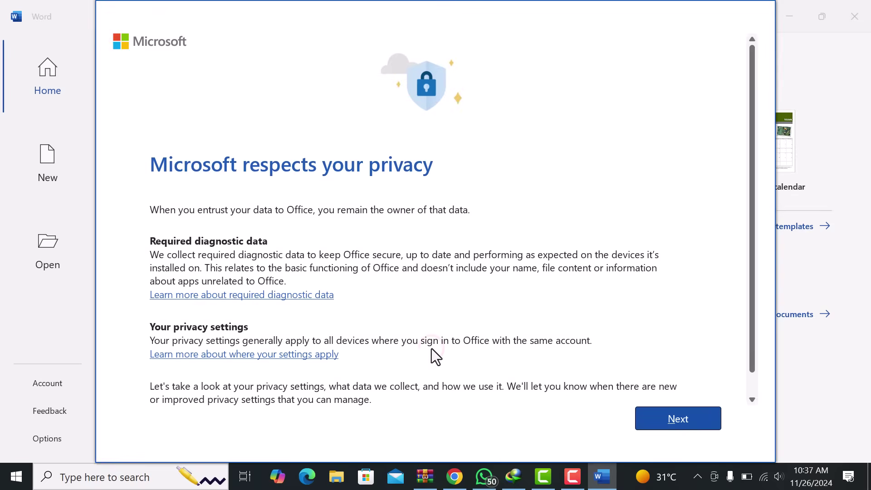
Get past Word's first-run privacy prompts, choosing not to send optional diagnostic data
click(663, 420)
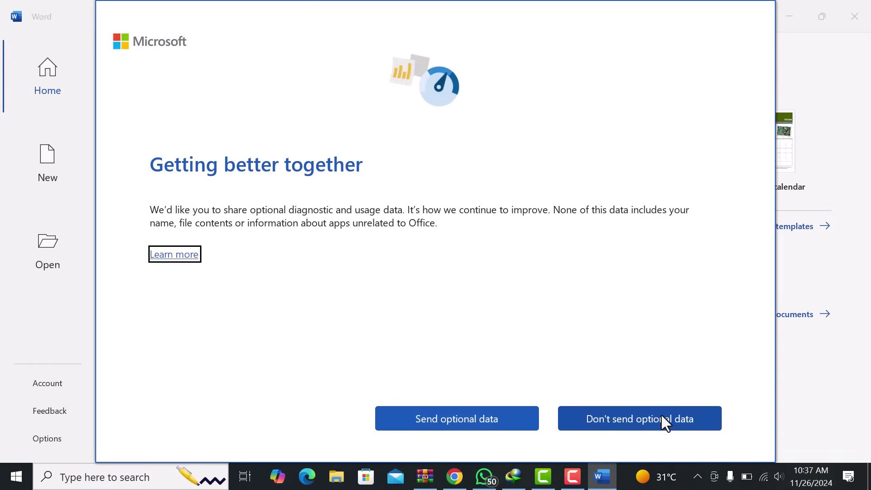
click(661, 415)
click(662, 415)
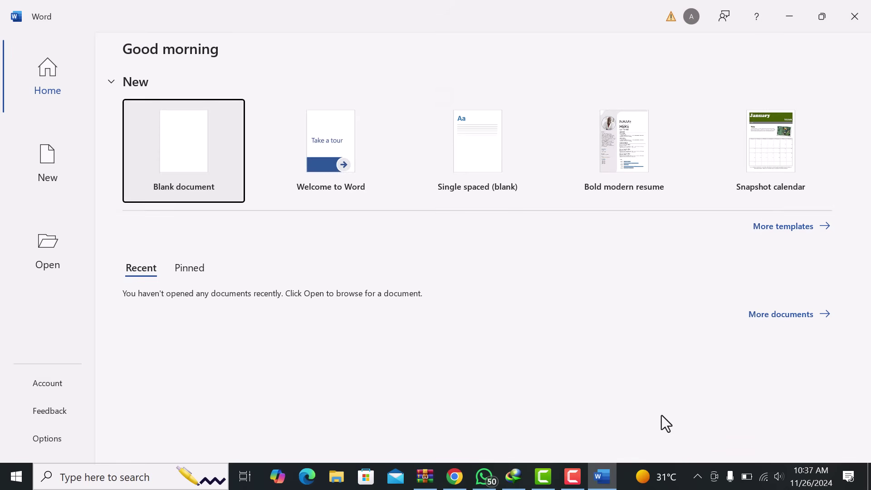
Create a new blank Word document from the start screen
click(181, 166)
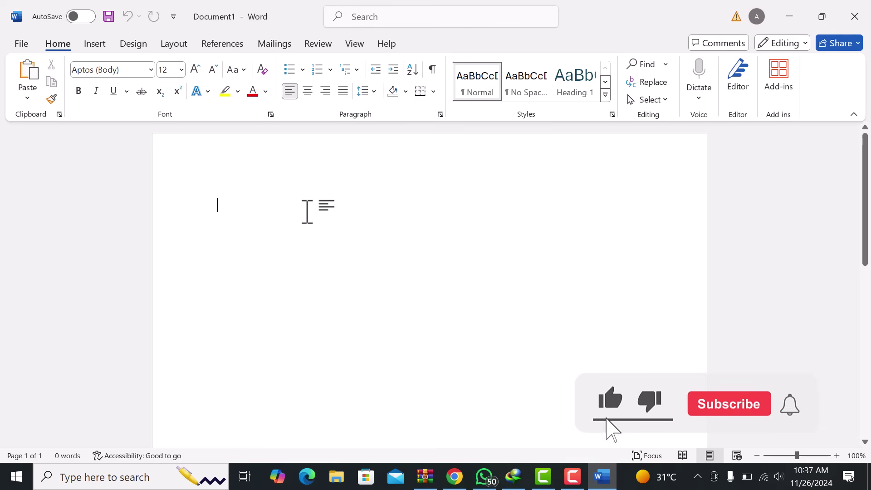
scroll(307, 215, down, 1)
scroll(306, 218, down, 1)
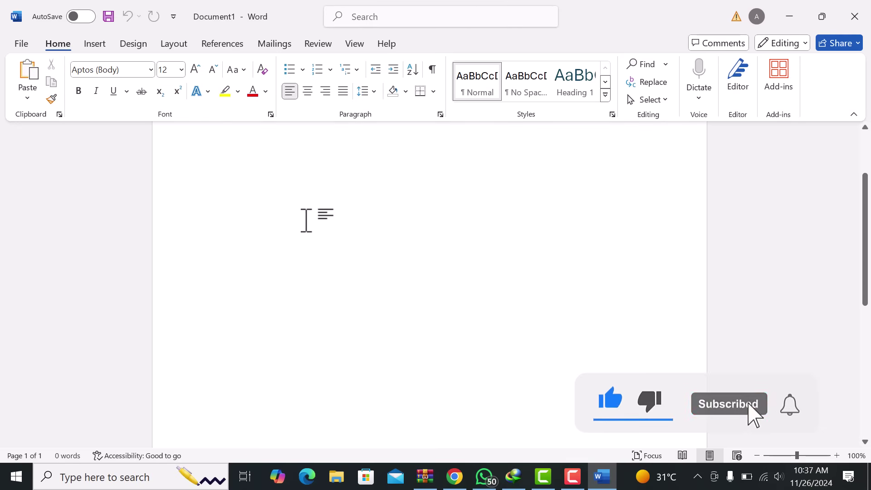
scroll(306, 221, up, 2)
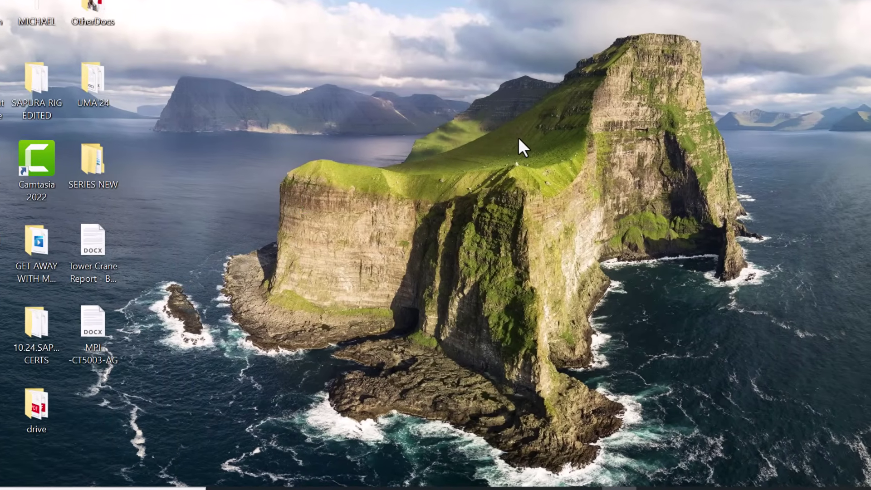
Create a new desktop folder named 'Office 2024'
right_click(519, 138)
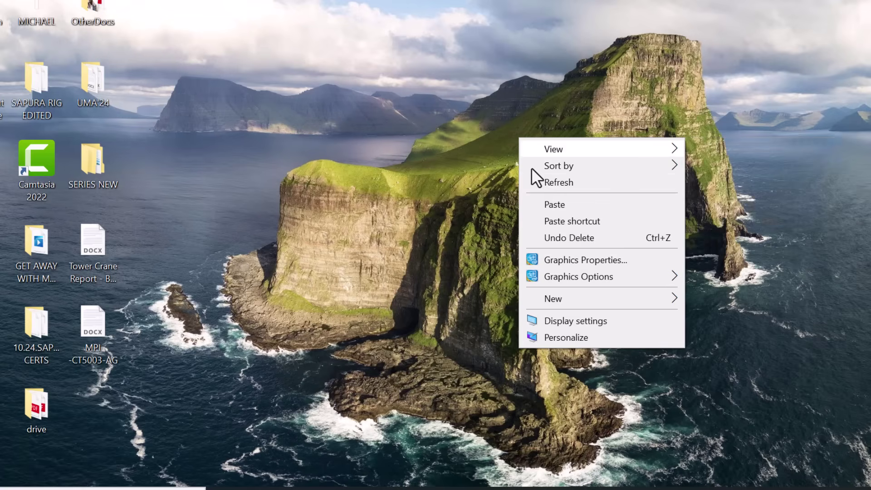
mouse_move(589, 301)
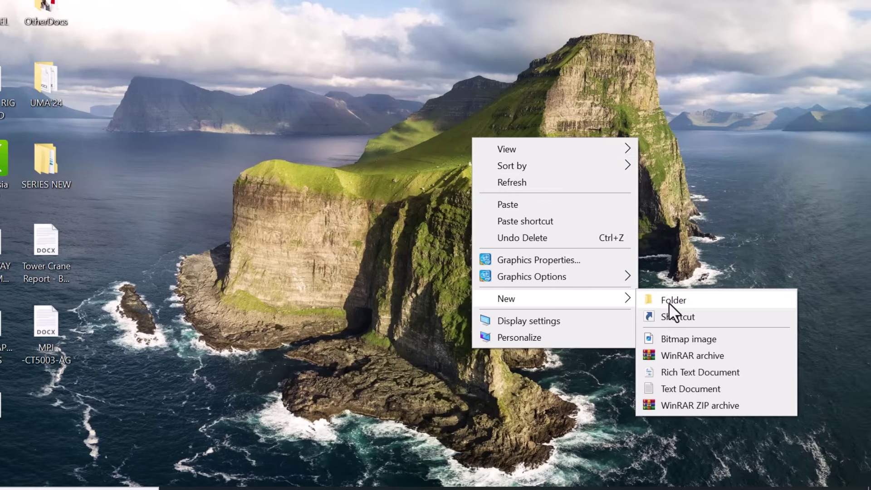
click(669, 302)
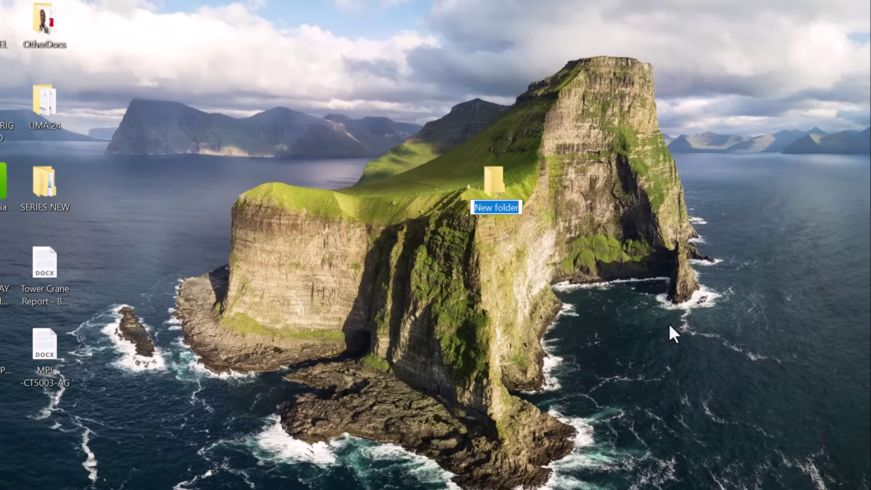
text(Office)
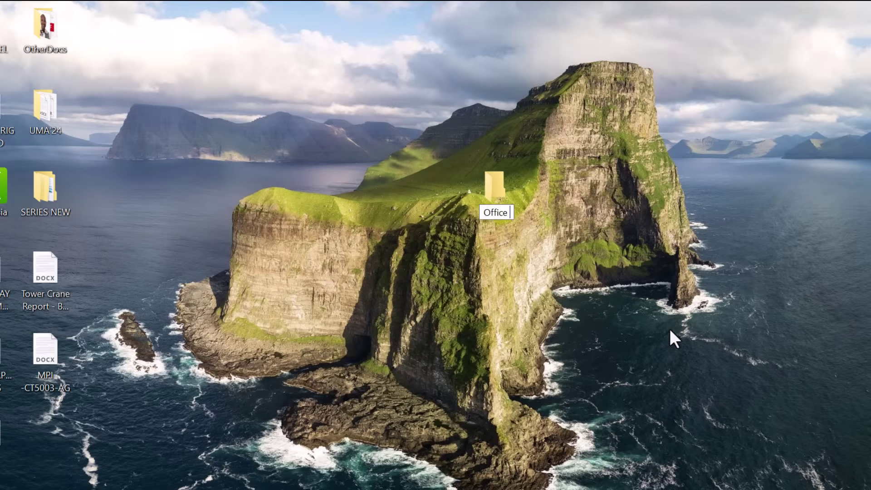
text( 2024)
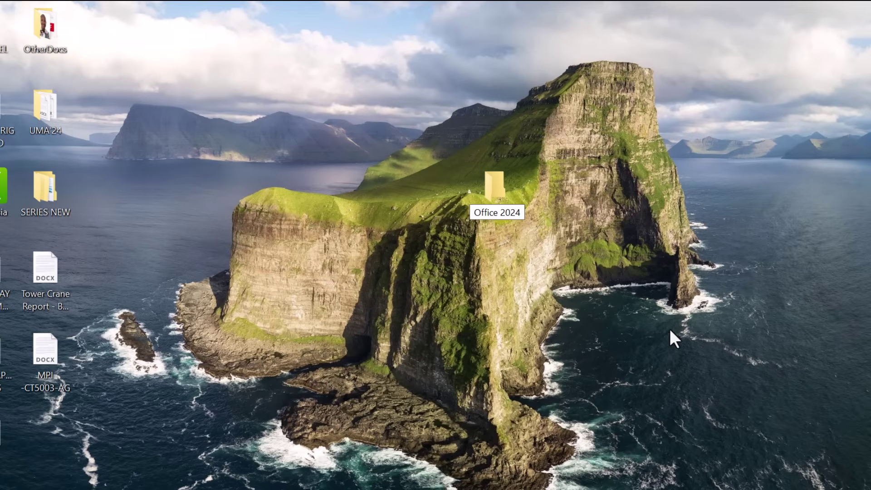
key(Return)
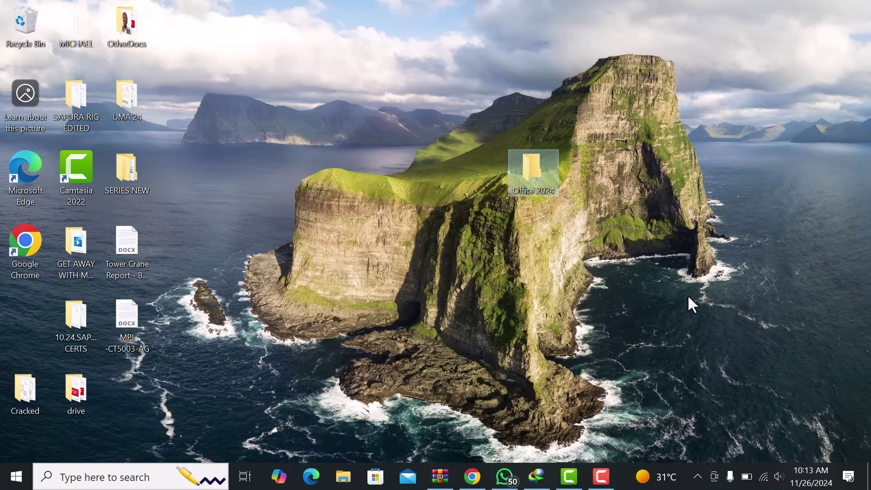
In Chrome, search Google for 'office deployment tool'
click(472, 482)
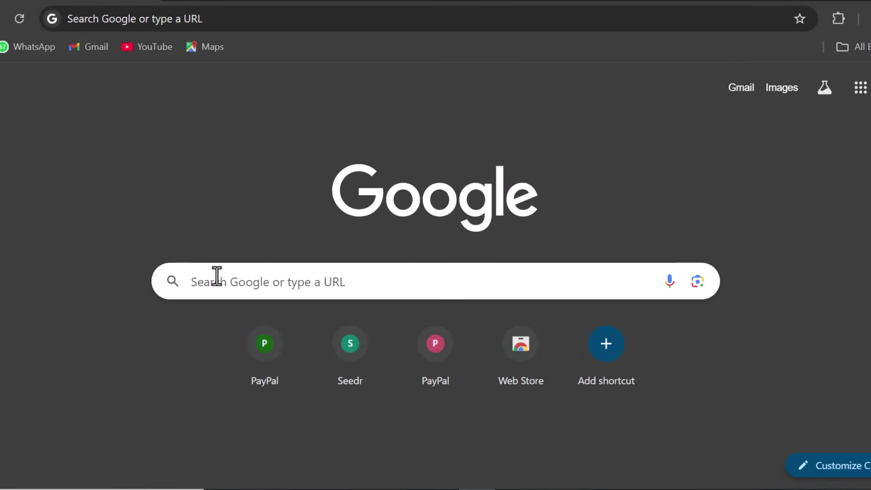
click(217, 278)
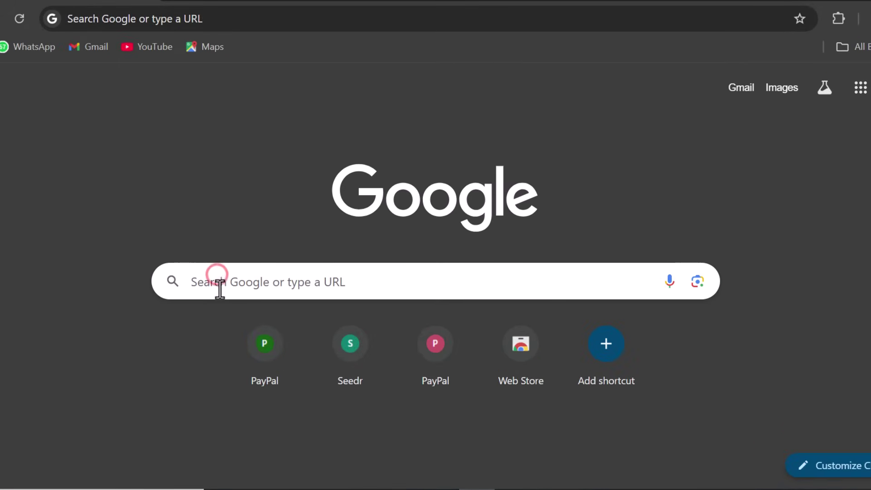
text(office deployment tool)
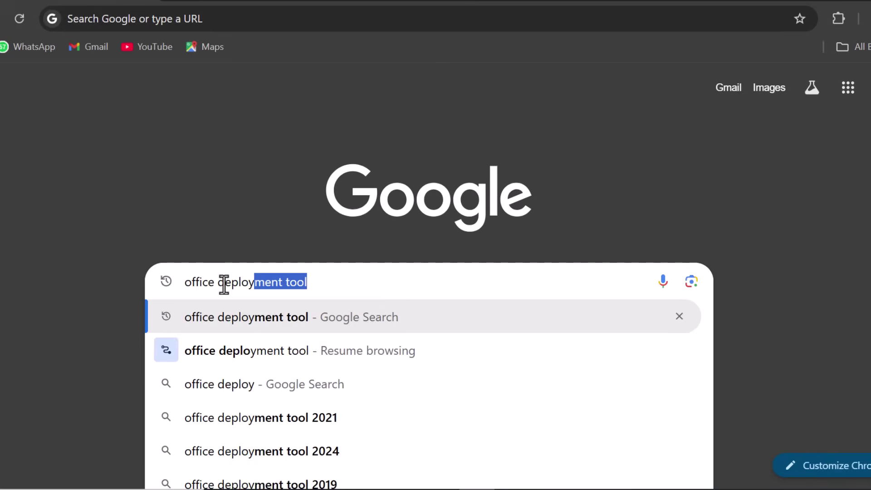
key(Return)
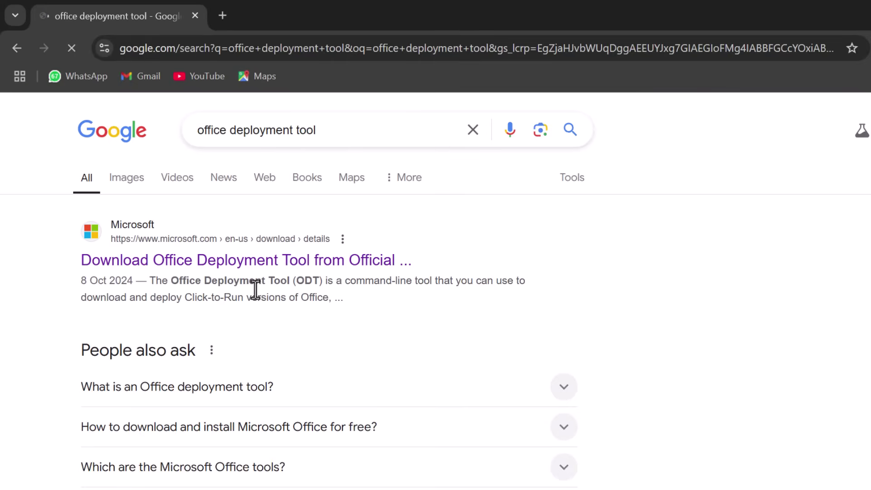
Download officedeploymenttool_18129-20030.exe from Microsoft's Office Deployment Tool page
click(128, 261)
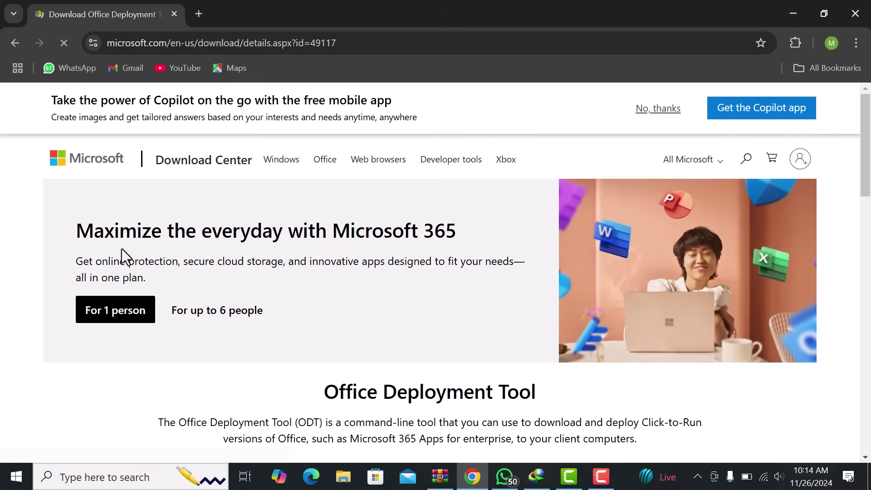
scroll(149, 290, down, 3)
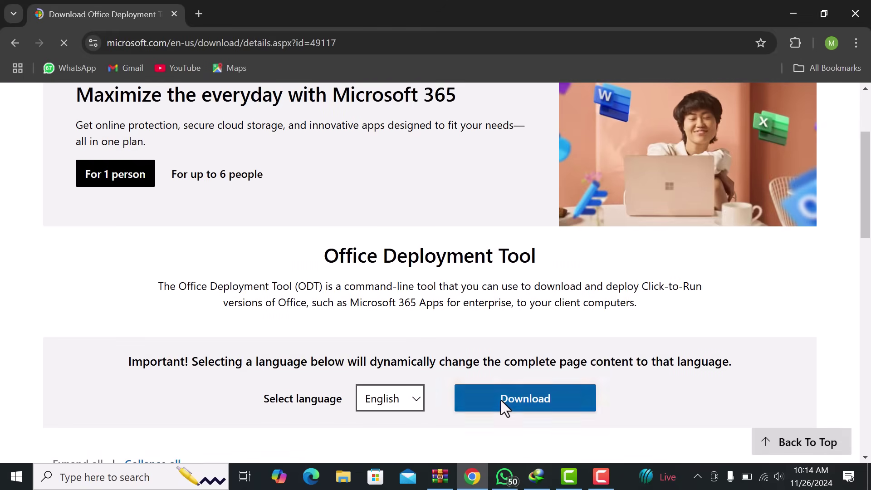
click(502, 402)
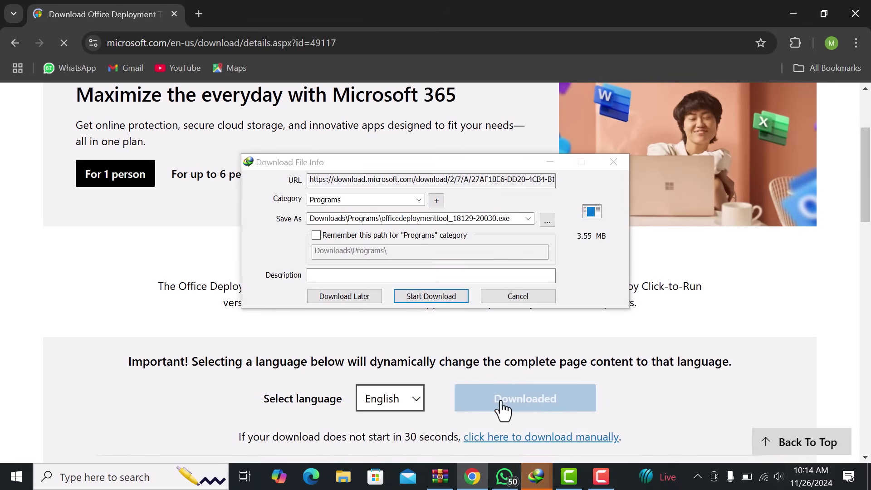
click(436, 298)
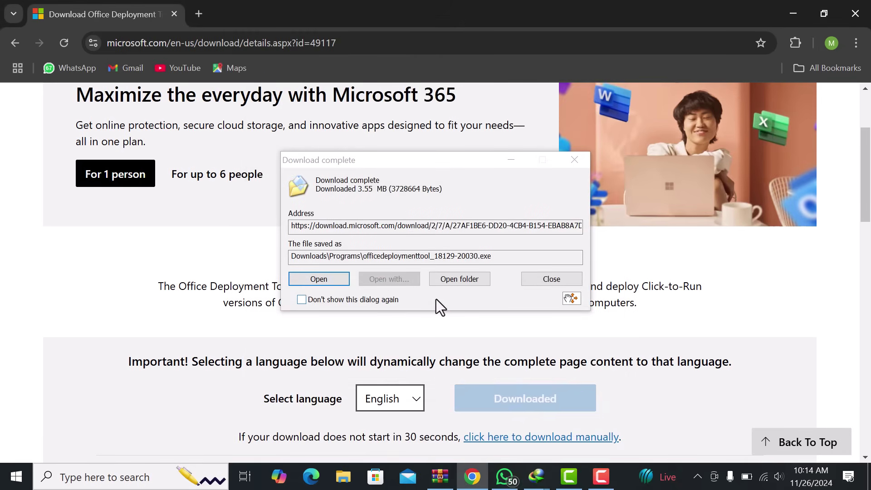
Run the downloaded installer, accept its license, and extract the files into the Office 2024 folder
click(328, 280)
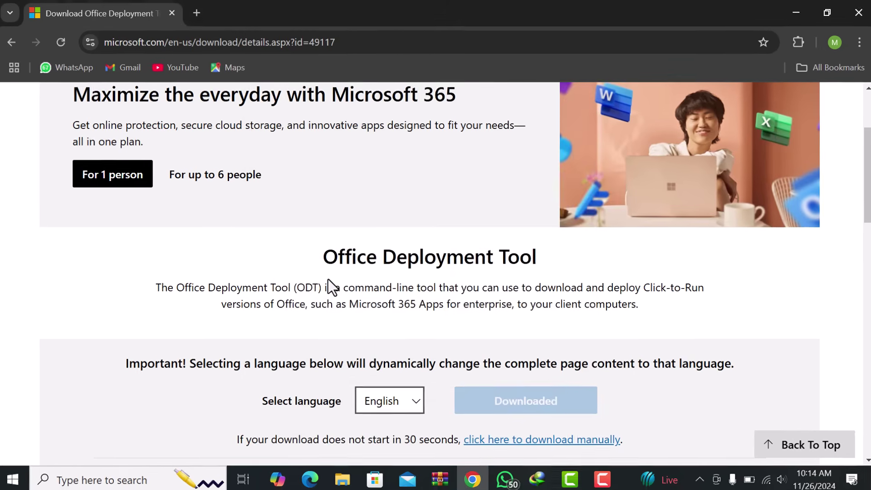
click(169, 406)
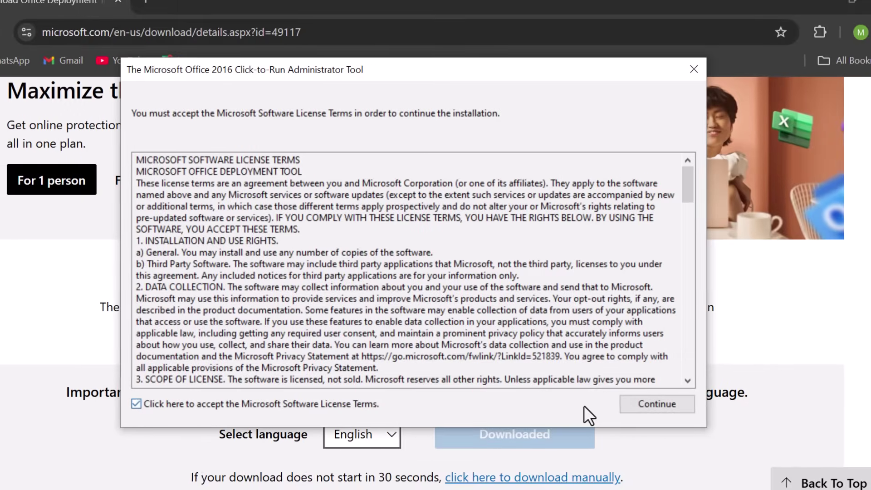
click(664, 403)
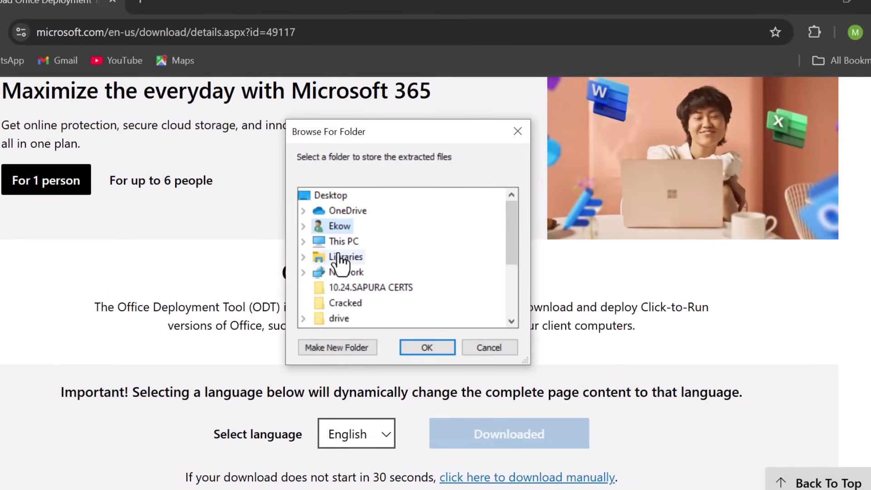
scroll(344, 277, down, 2)
click(349, 273)
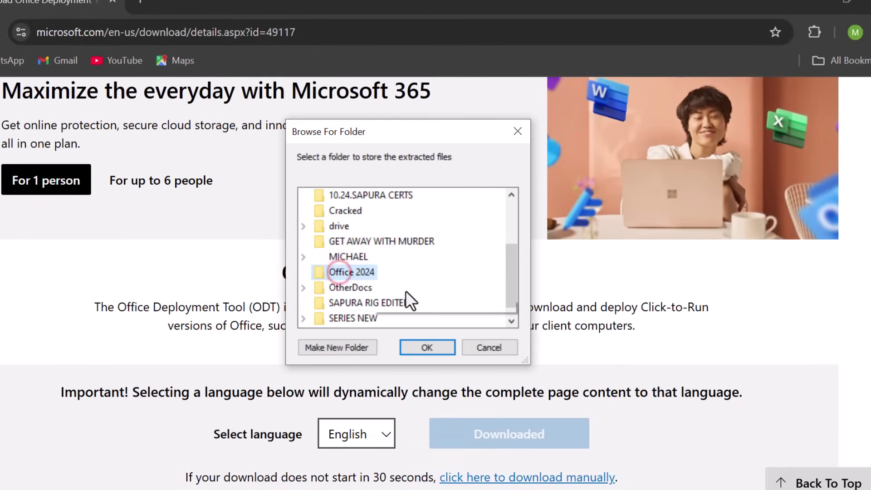
click(429, 349)
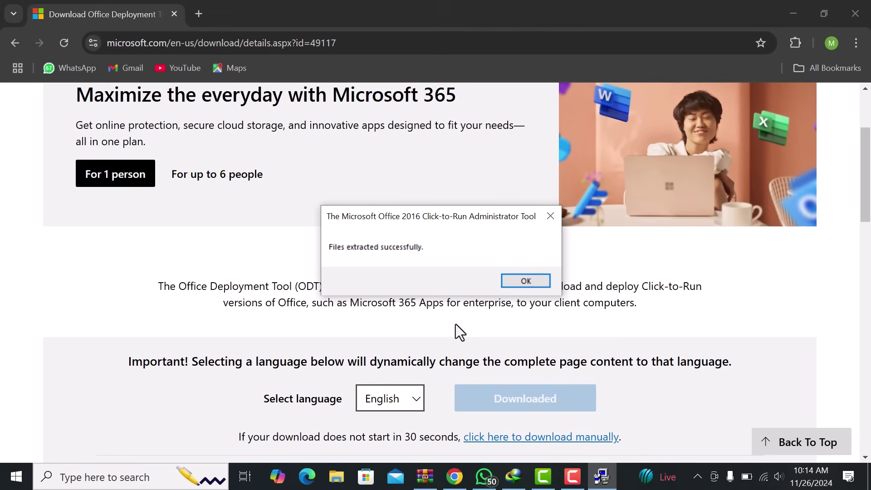
Search Google for 'office customization tool' and open the config.office.com result
click(521, 282)
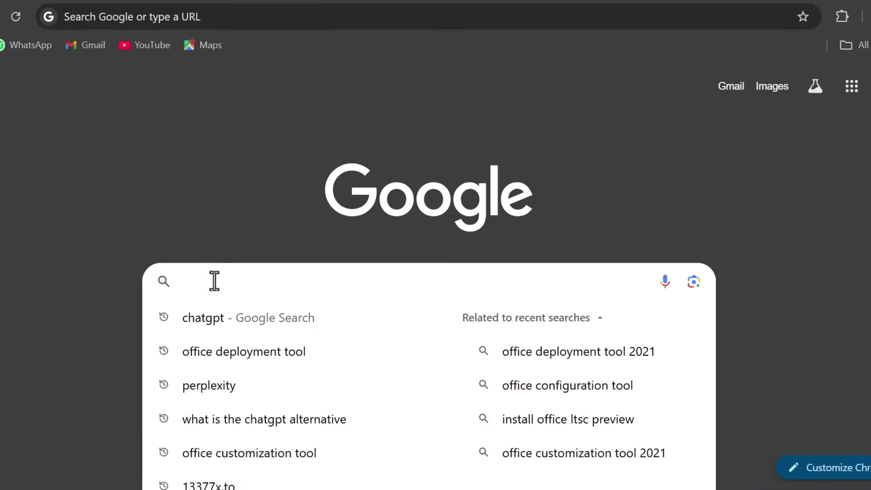
text(office customization too)
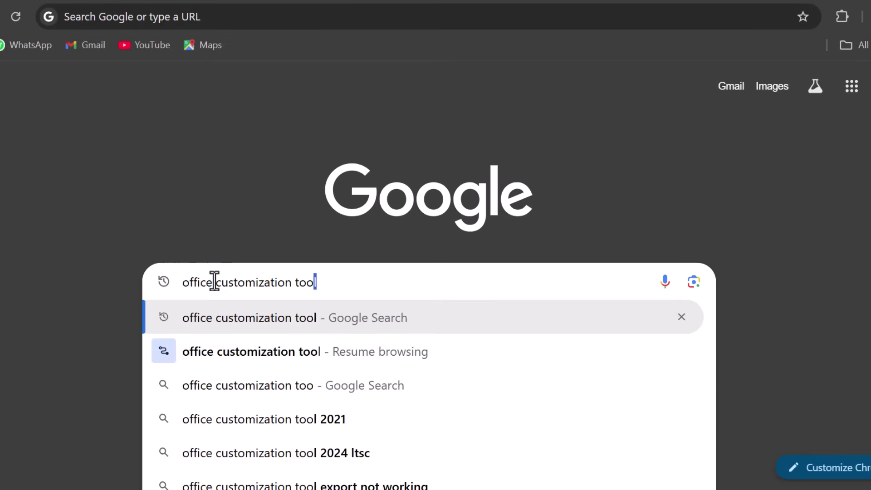
key(Return)
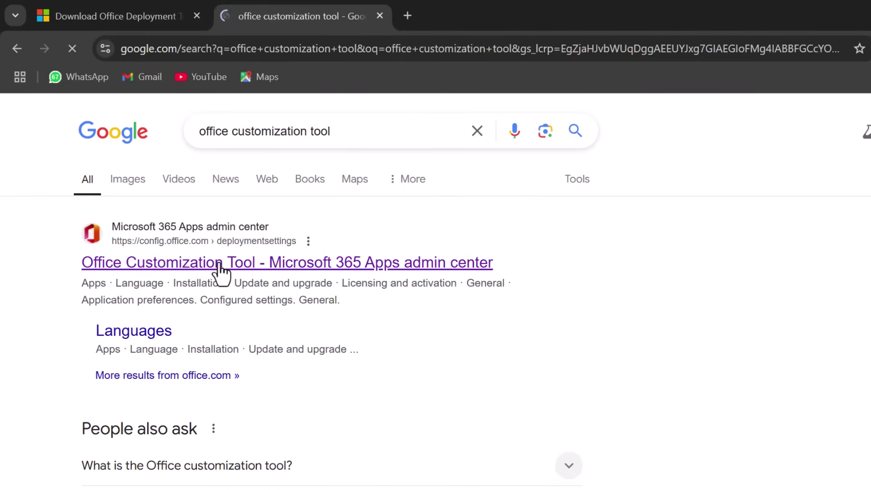
click(219, 262)
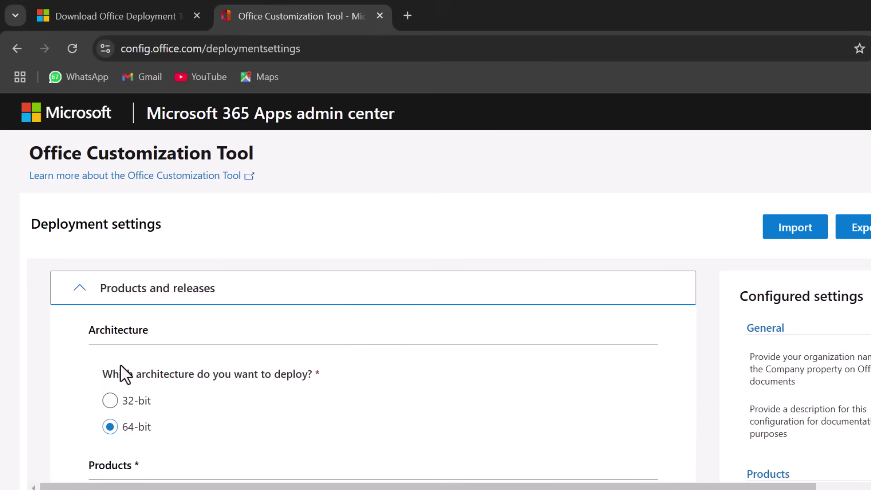
Choose 64-bit, Office LTSC Professional Plus 2024 as the suite, and the Latest version
scroll(106, 362, down, 2)
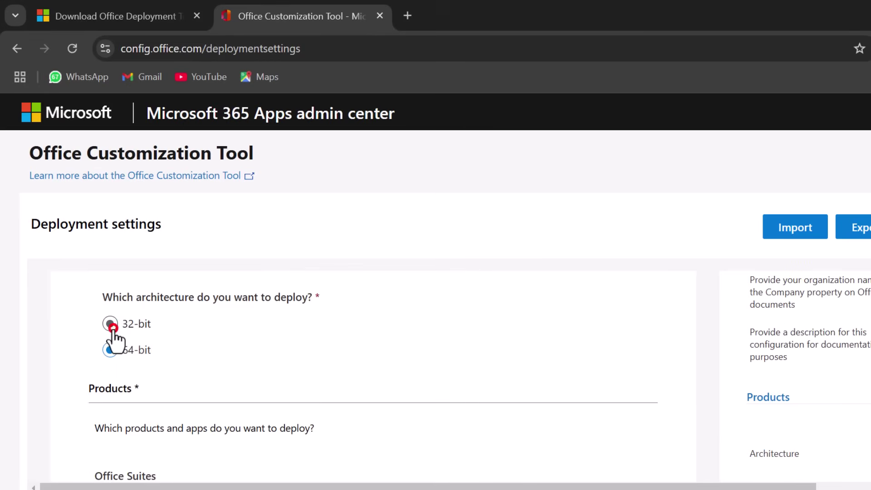
click(113, 328)
click(110, 354)
scroll(109, 356, down, 4)
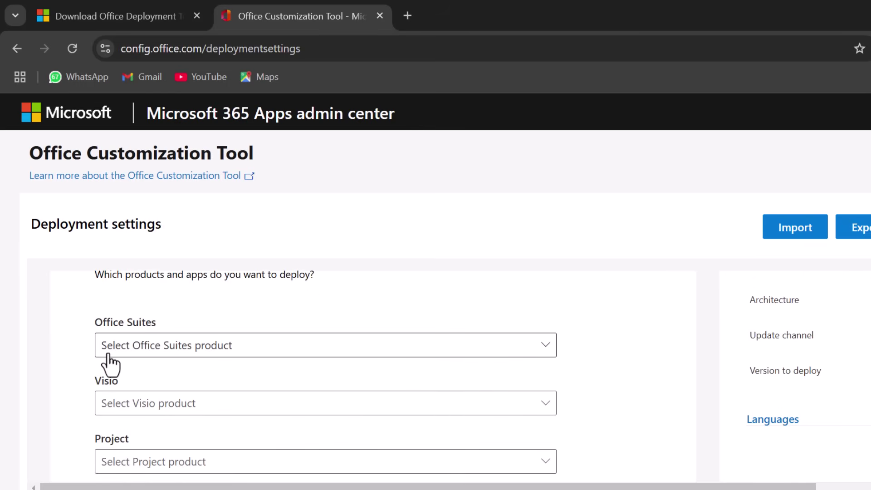
click(142, 348)
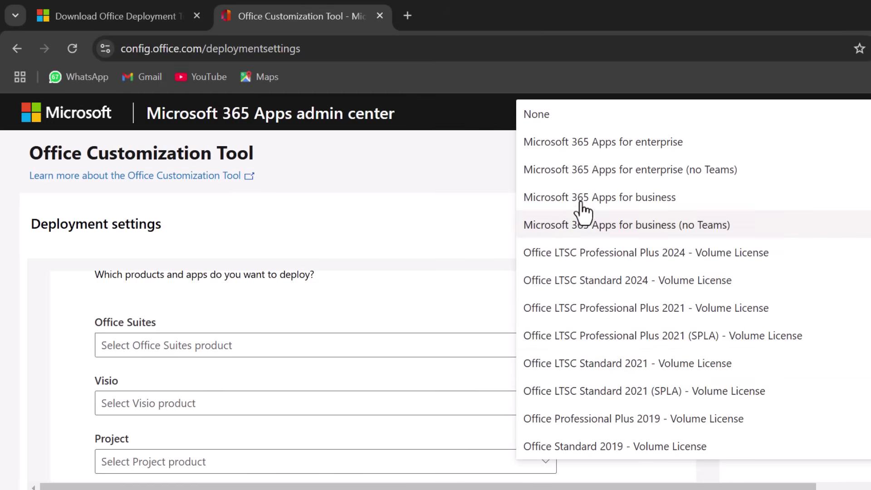
click(577, 260)
scroll(217, 369, down, 10)
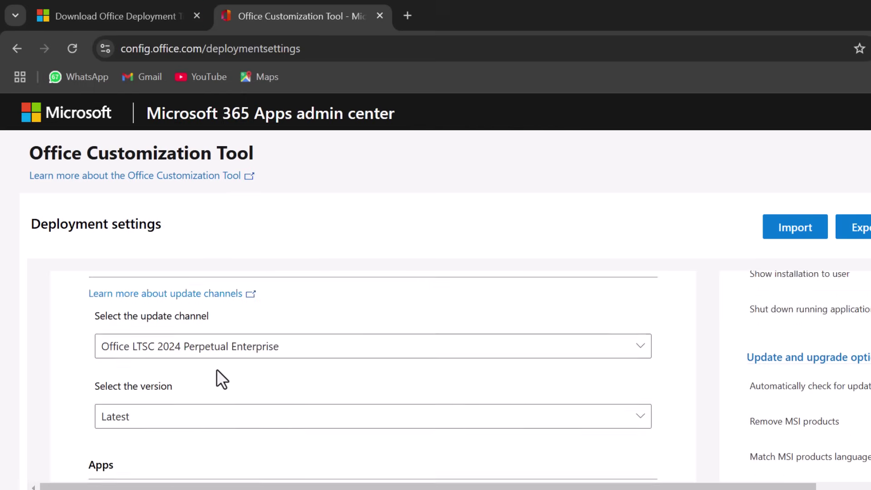
click(201, 348)
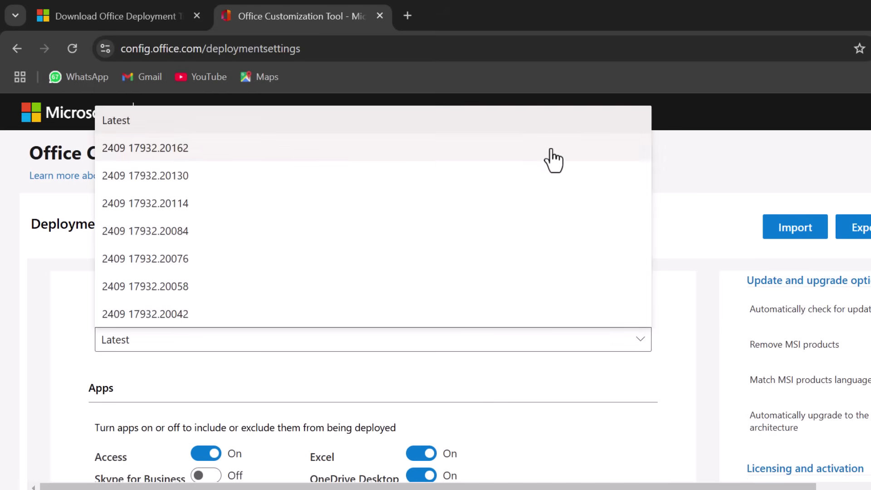
click(562, 120)
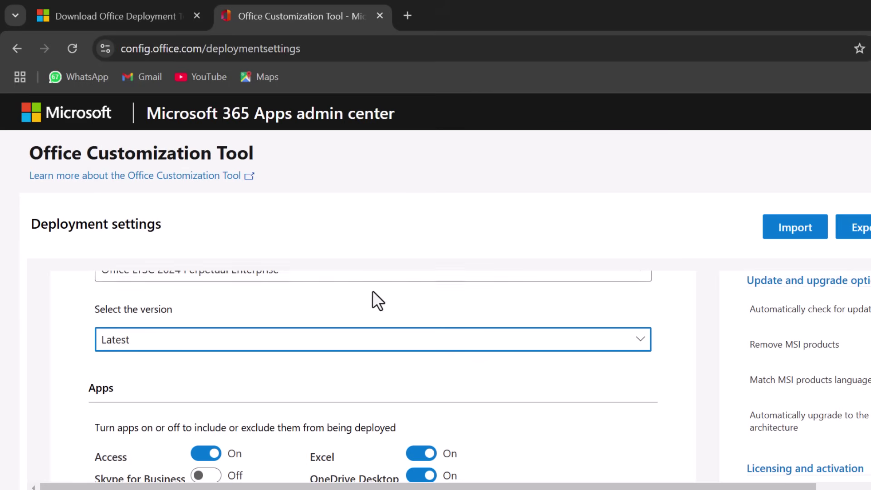
Switch OneDrive Desktop off so it is excluded from the deployment, keeping Access on
scroll(227, 352, down, 3)
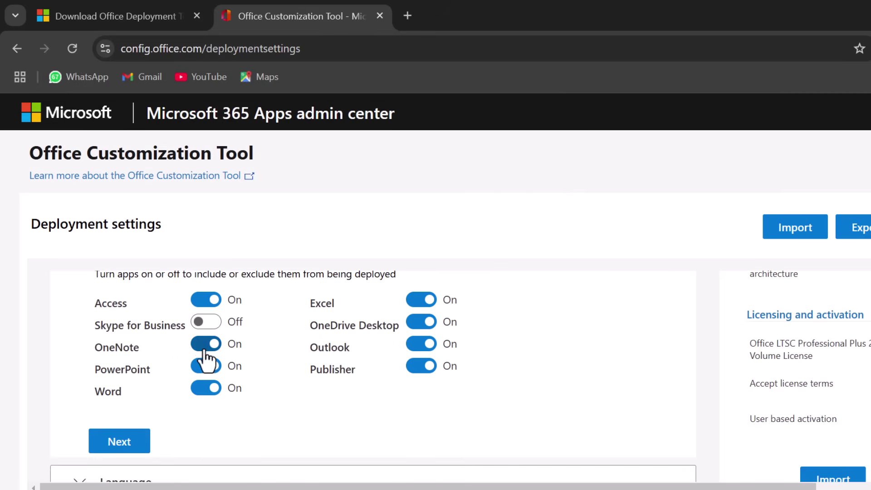
click(200, 302)
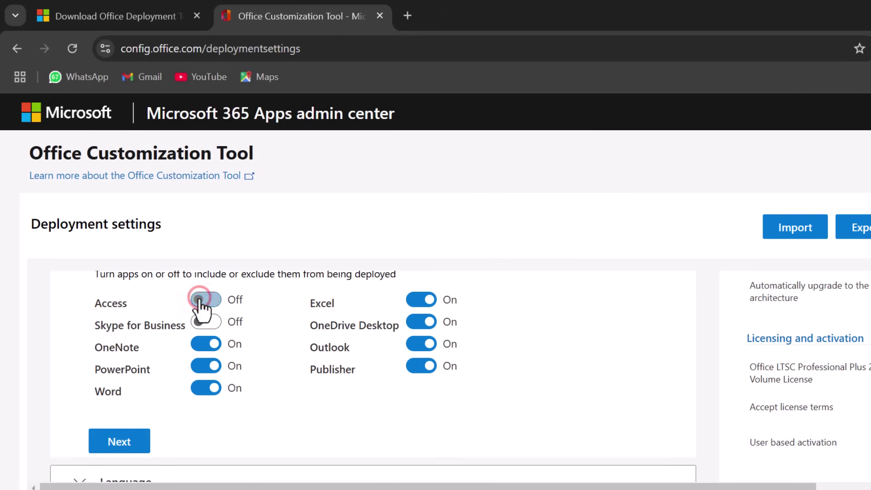
click(215, 303)
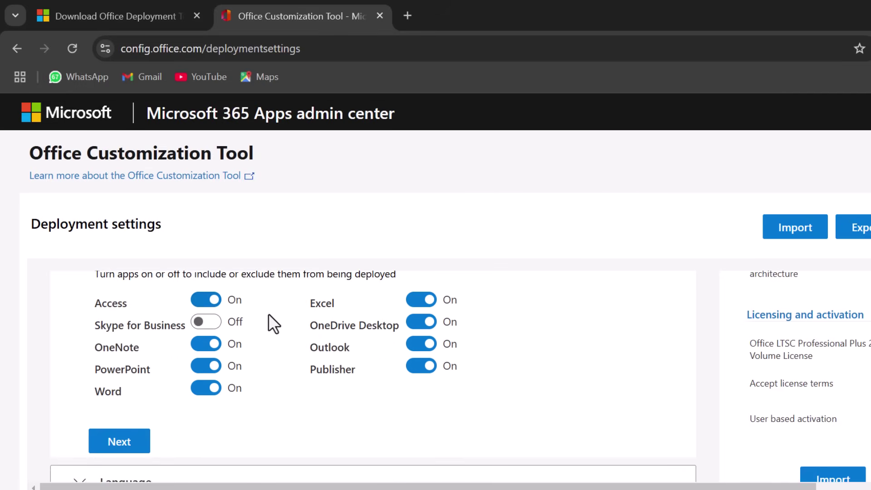
click(421, 323)
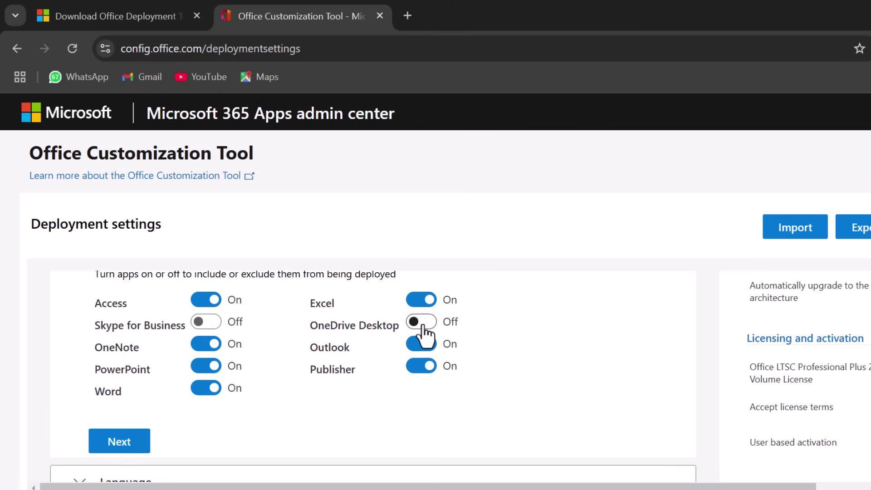
scroll(219, 357, down, 2)
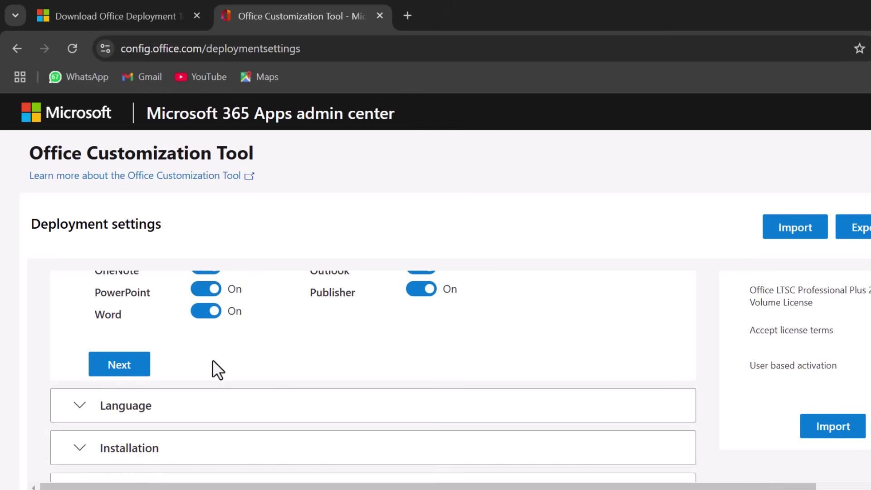
scroll(214, 370, up, 2)
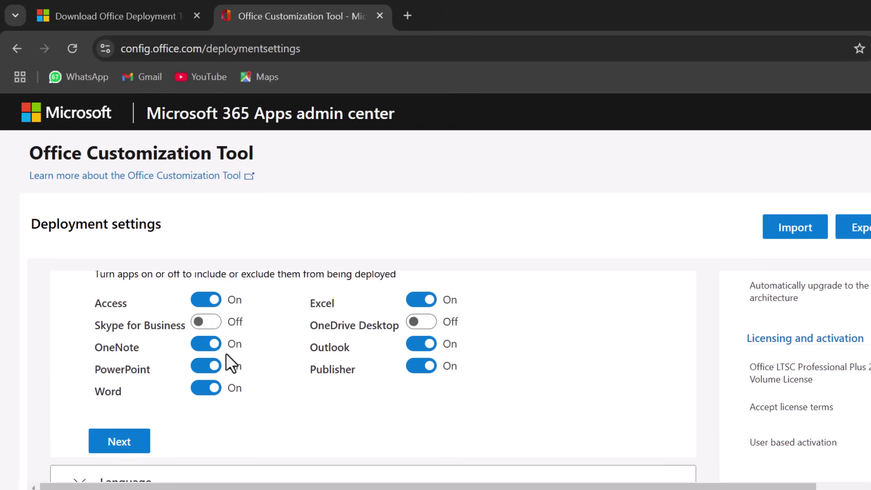
scroll(226, 353, down, 3)
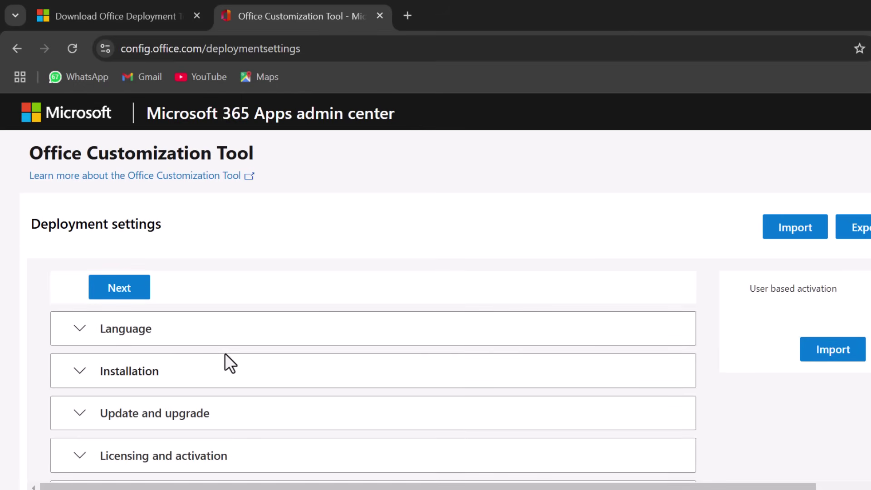
In the Language section, set the primary language to English (United Kingdom)
click(217, 333)
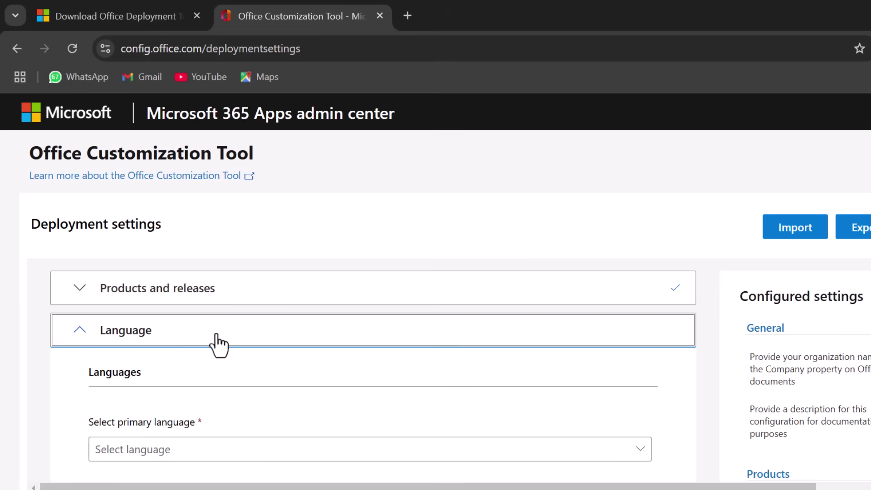
click(204, 448)
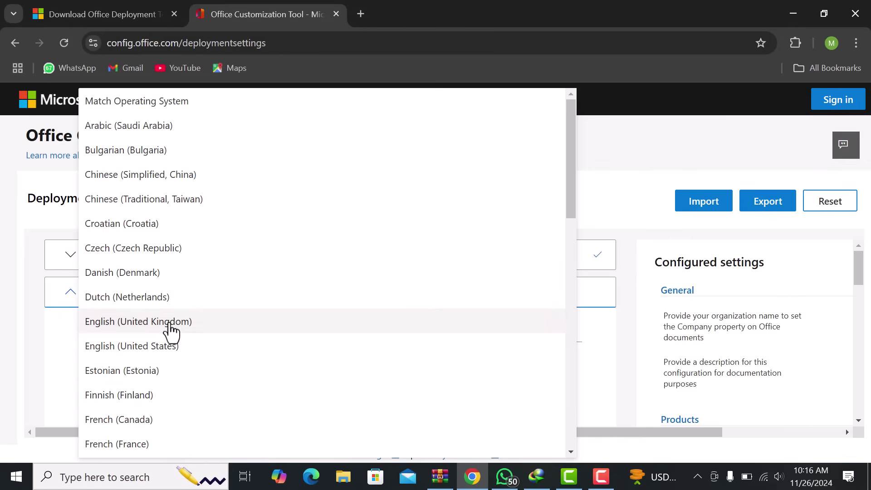
click(171, 322)
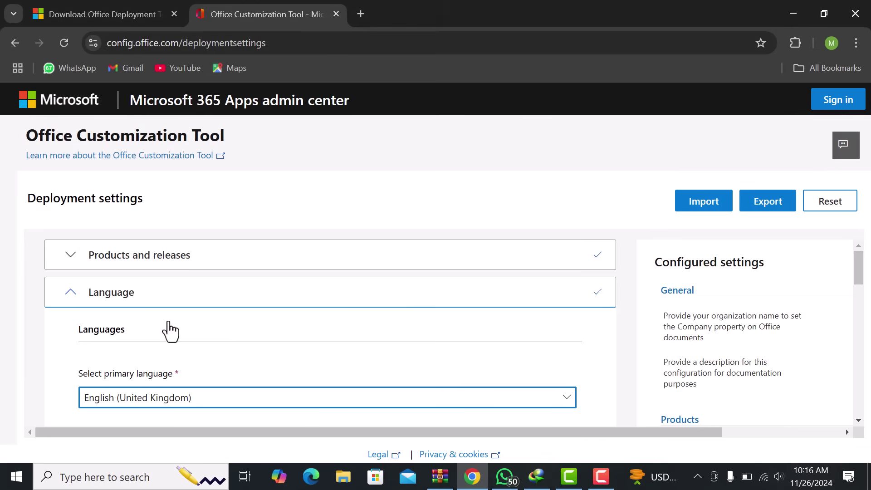
scroll(166, 325, down, 3)
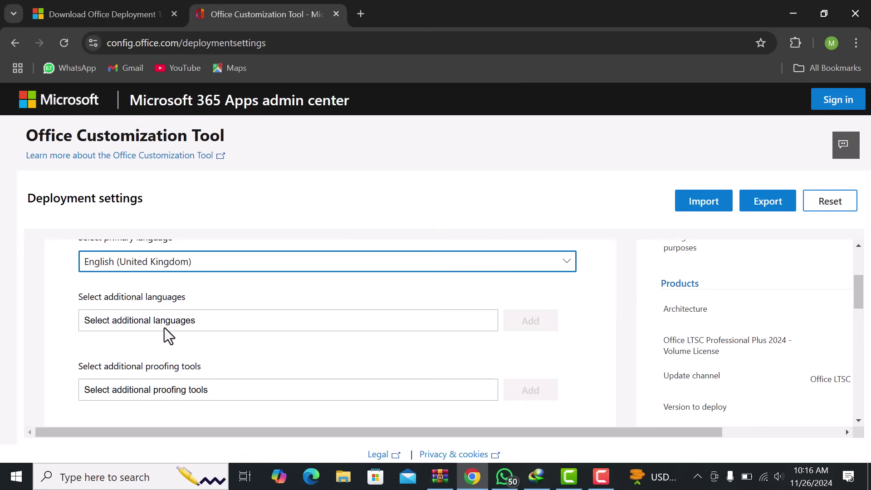
scroll(164, 327, down, 2)
scroll(162, 329, down, 8)
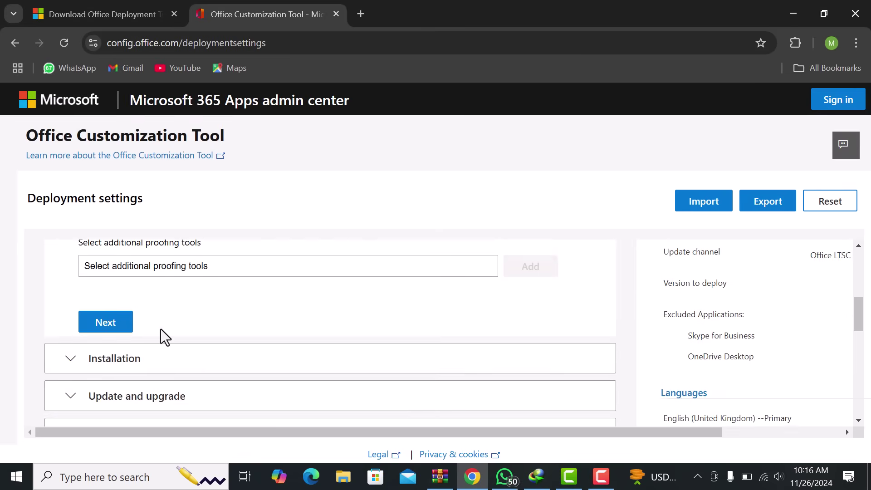
Export Configuration.xml with Office Open XML formats as default, accepting the license terms
scroll(160, 329, up, 10)
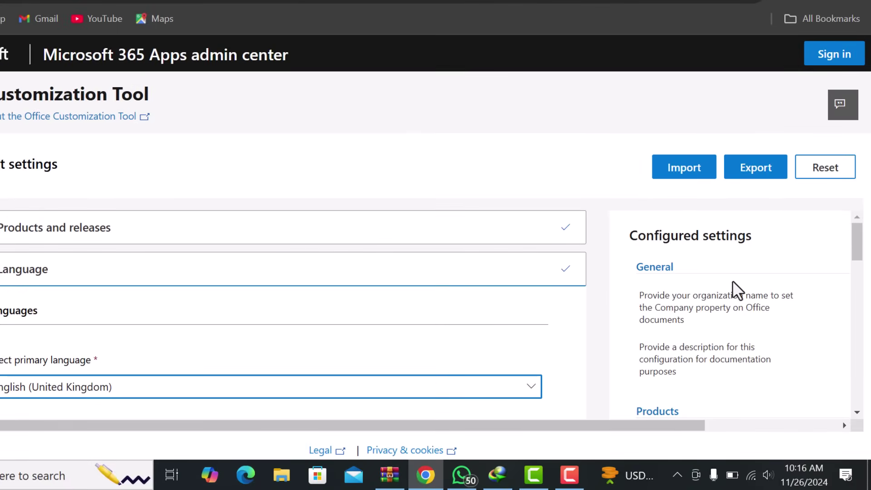
scroll(733, 288, down, 10)
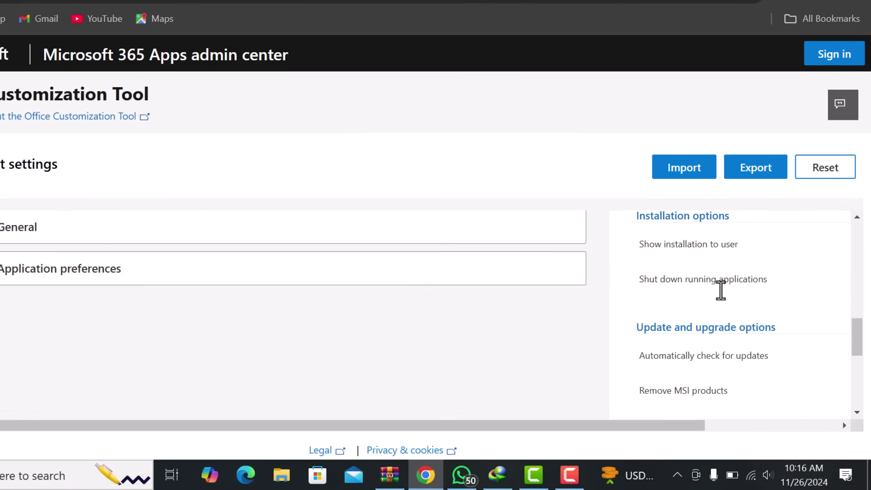
scroll(724, 300, down, 3)
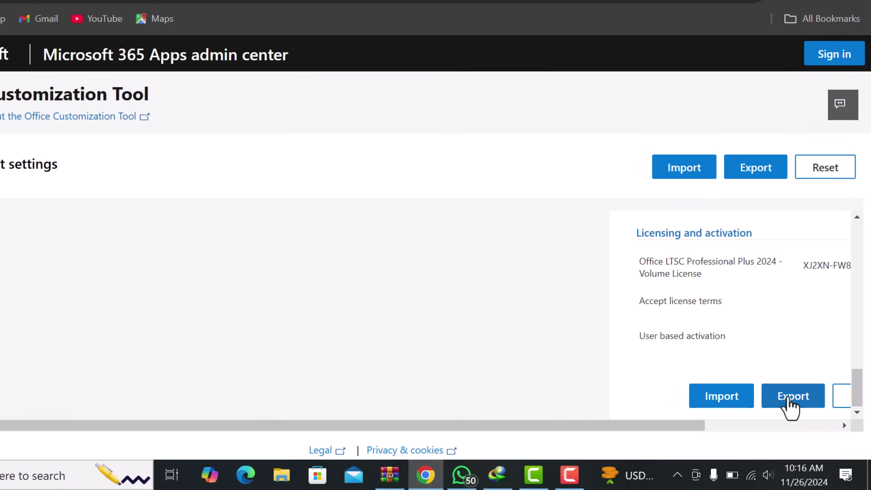
click(789, 398)
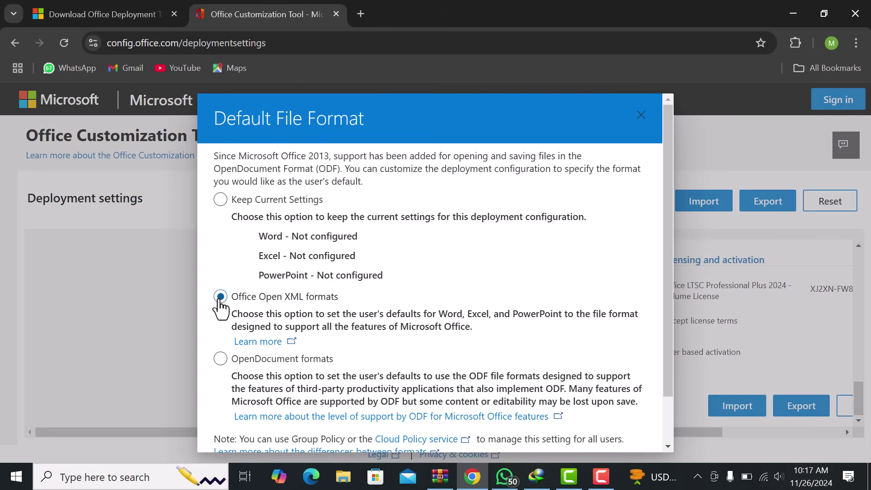
scroll(221, 302, down, 2)
click(619, 426)
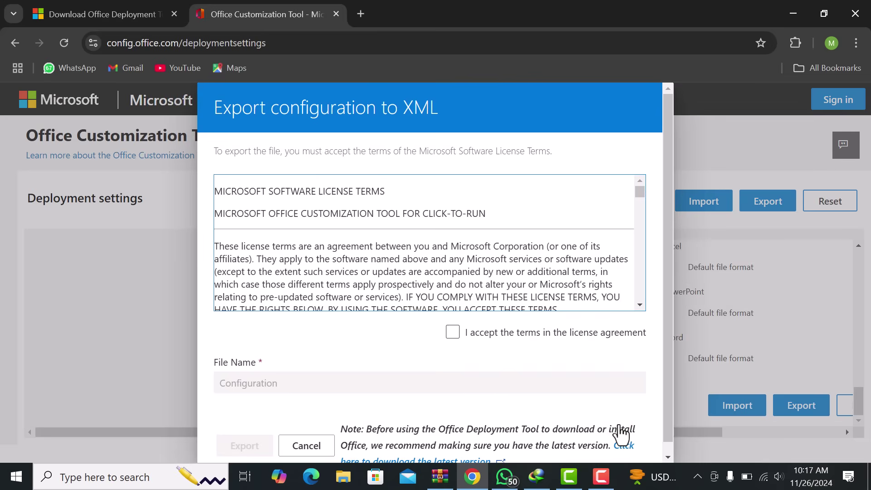
click(453, 333)
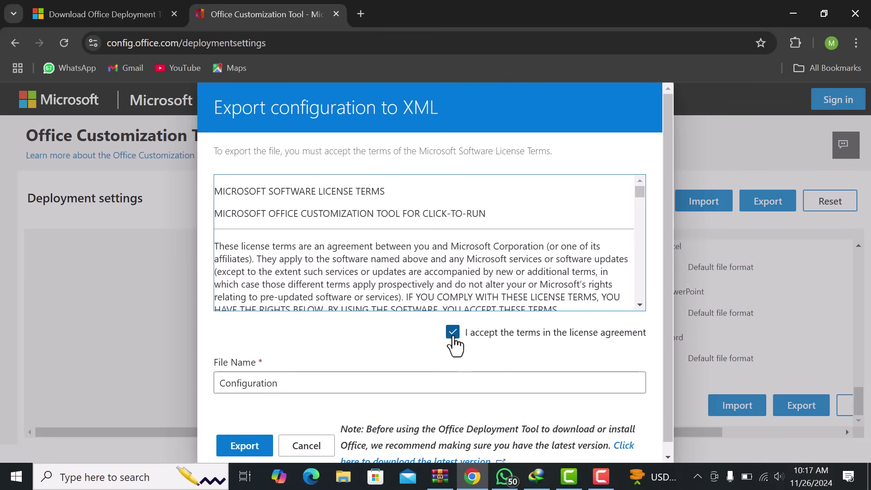
click(254, 449)
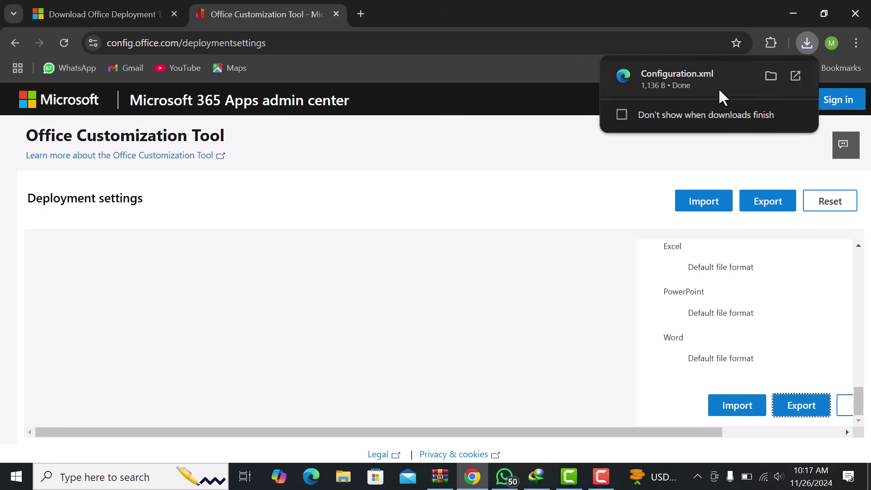
Copy the downloaded Configuration.xml from the Downloads folder
click(771, 76)
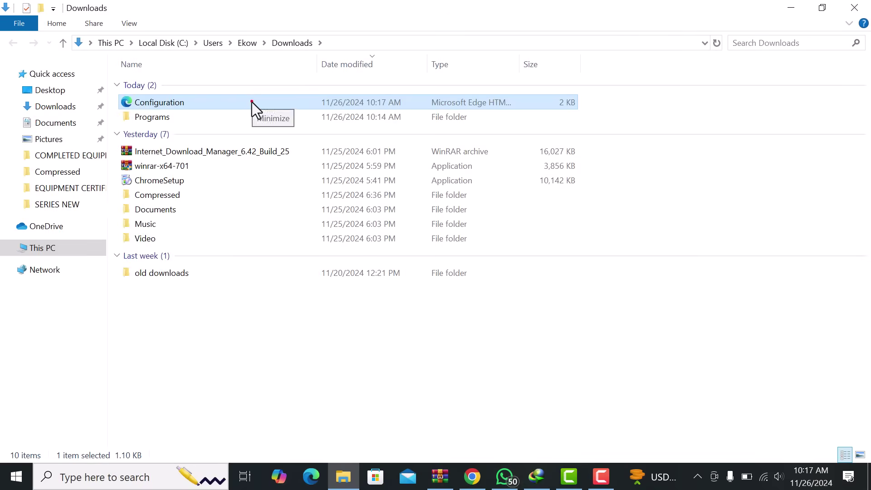
right_click(237, 105)
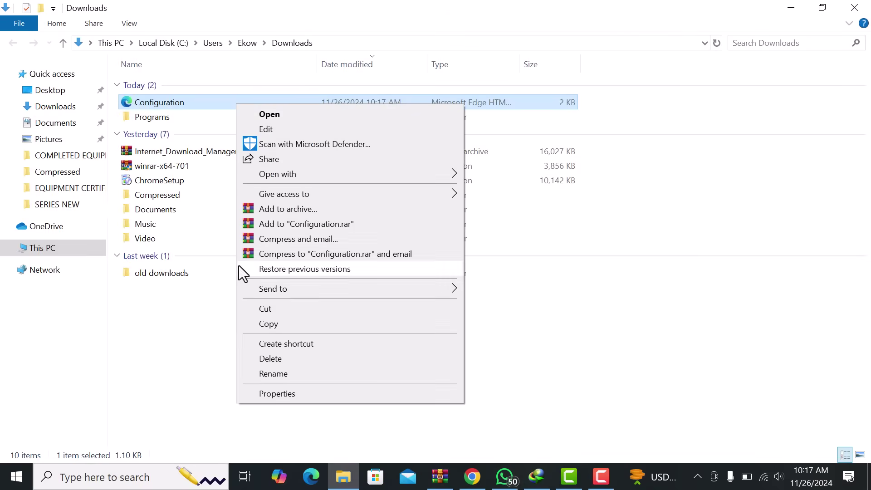
click(268, 325)
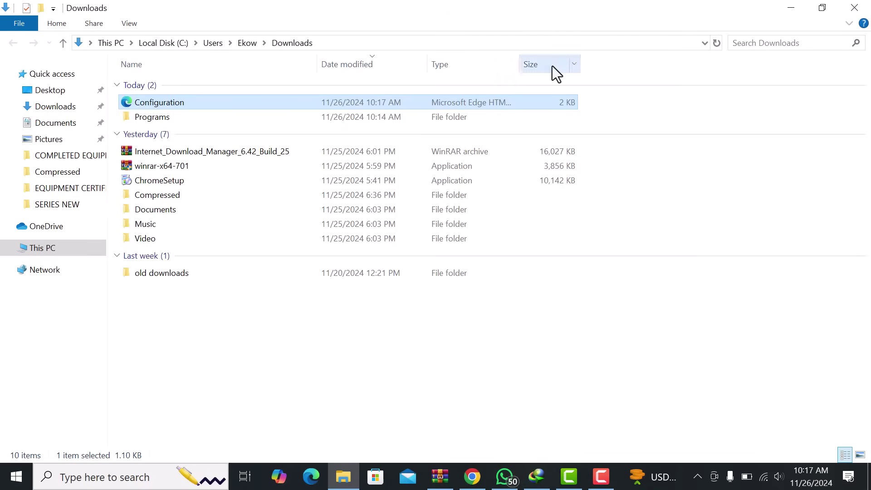
Paste Configuration.xml into the Office 2024 desktop folder beside setup, then close the window
click(792, 9)
click(793, 10)
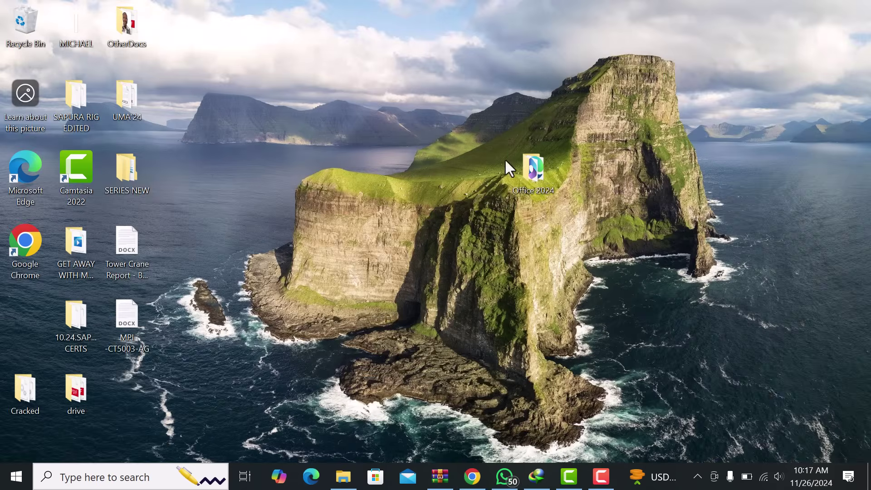
double_click(532, 175)
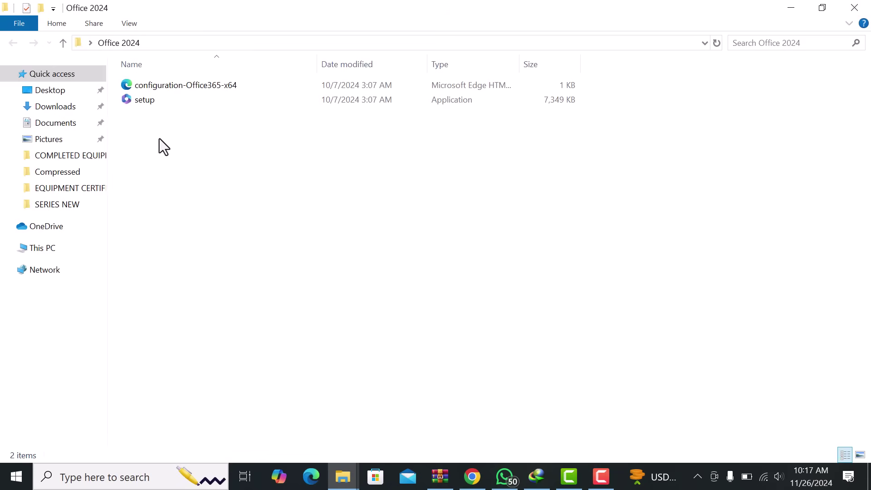
right_click(159, 138)
click(199, 234)
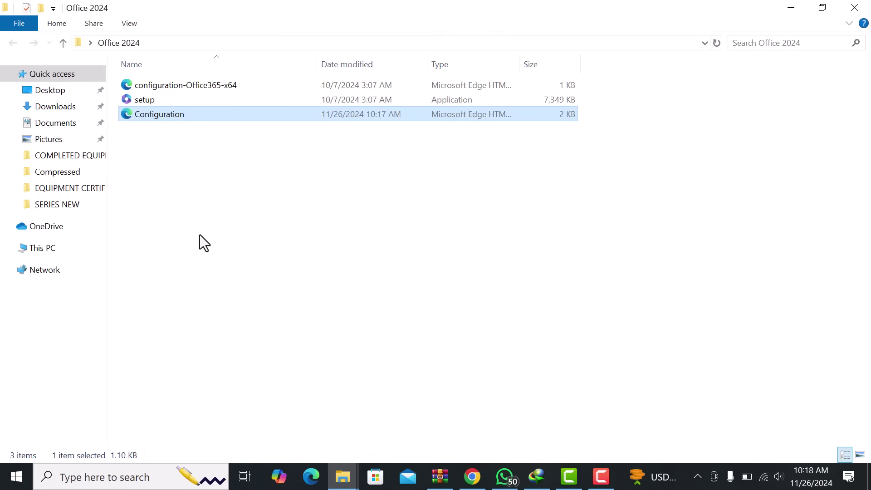
click(200, 235)
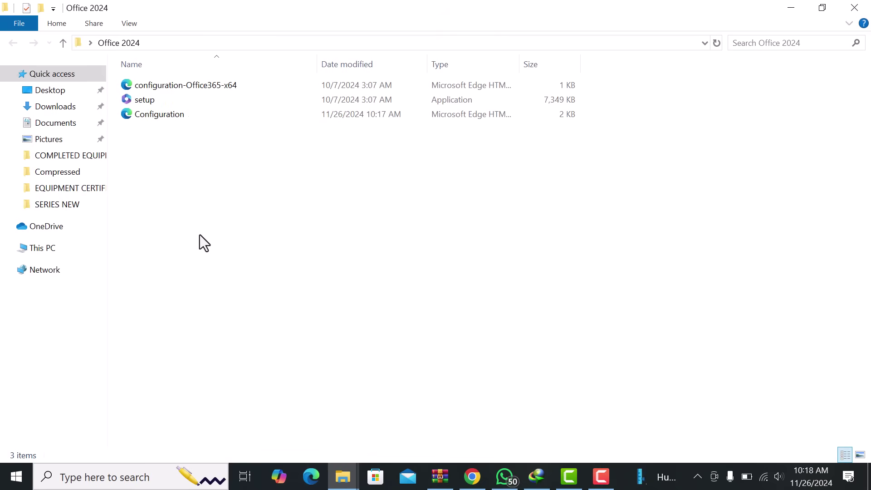
click(853, 9)
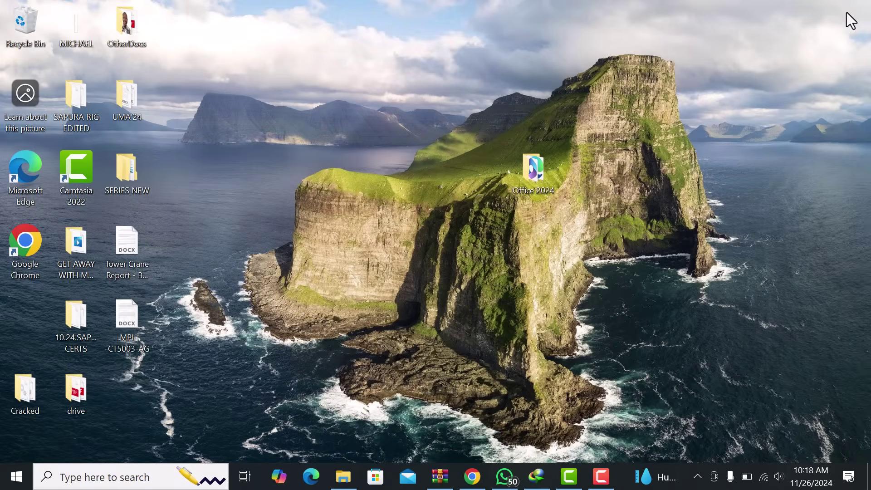
Cut the Office 2024 desktop folder and paste it into the root of Local Disk (C:)
right_click(525, 175)
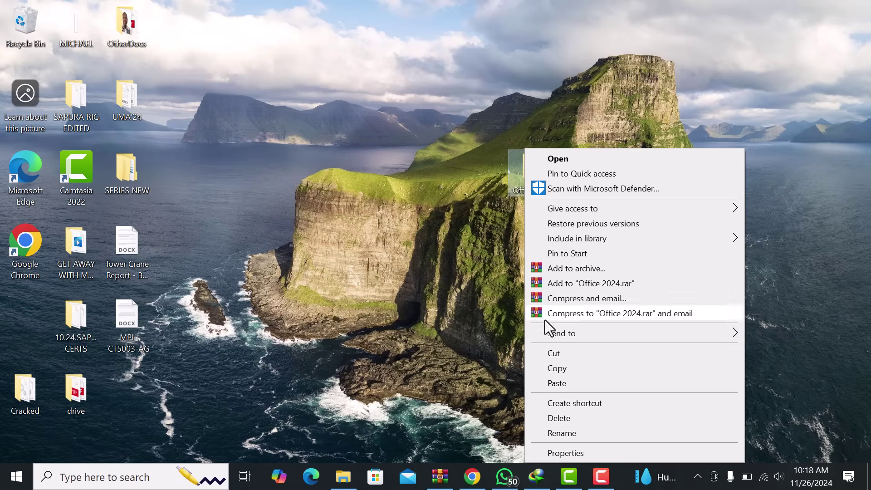
click(553, 355)
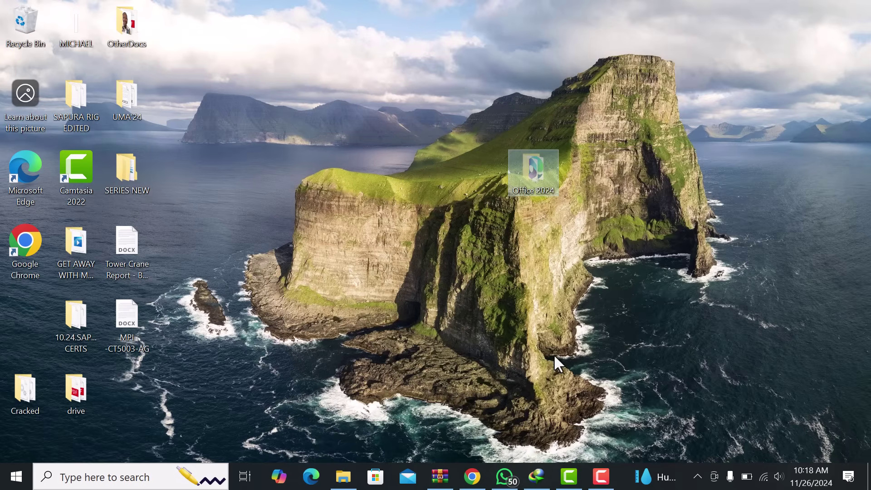
click(344, 477)
click(45, 248)
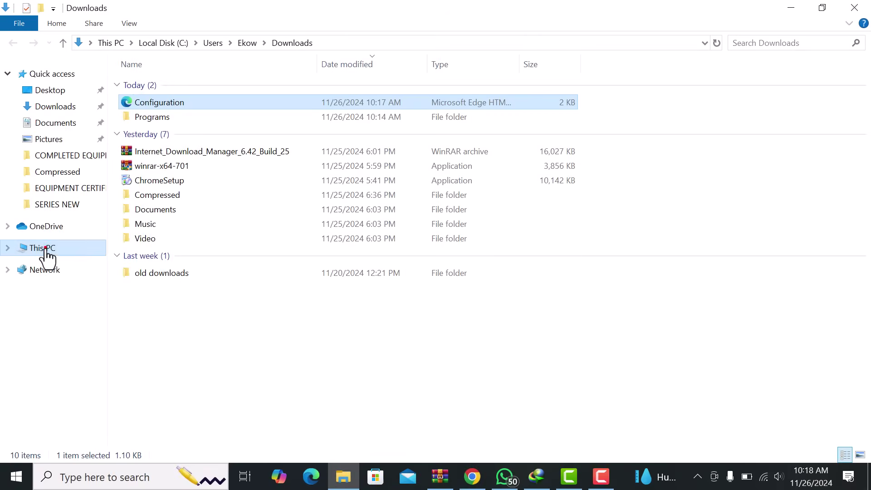
double_click(183, 189)
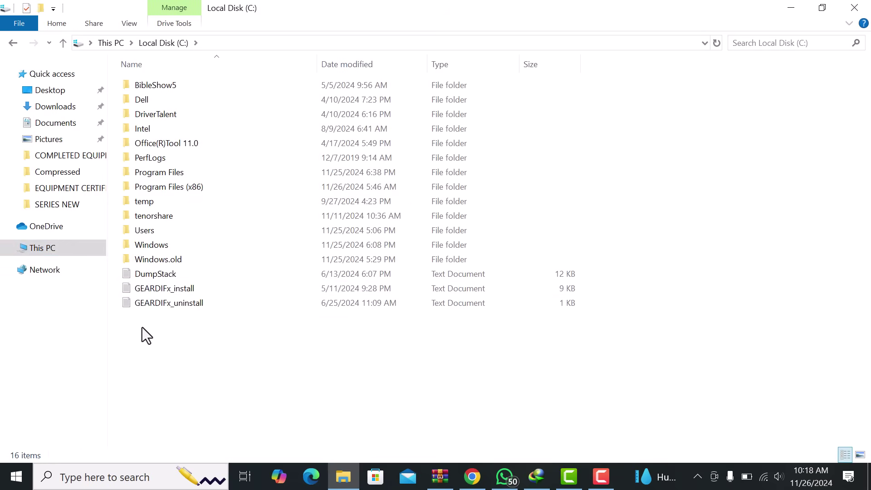
right_click(149, 367)
click(178, 268)
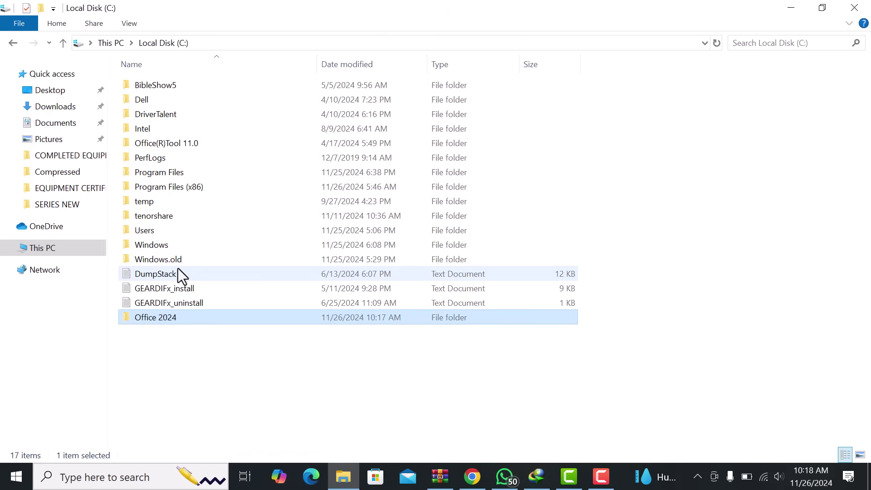
click(197, 318)
double_click(257, 321)
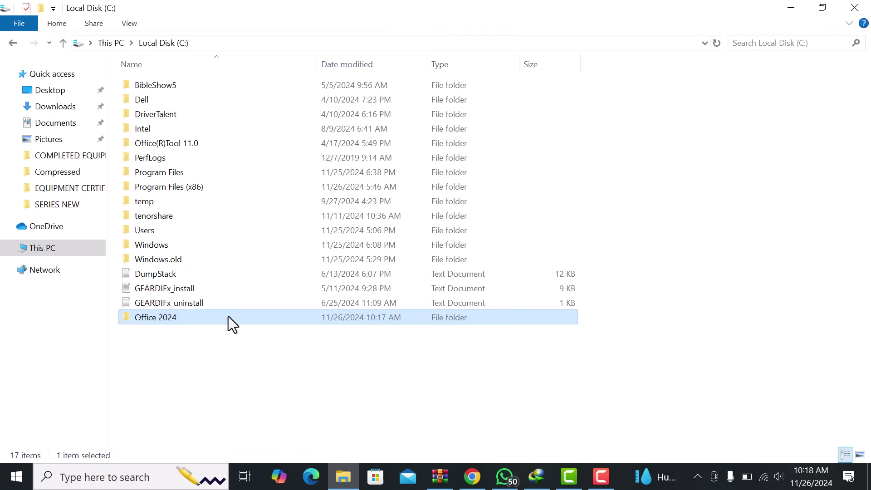
Search Windows for 'cmd' and launch Command Prompt as administrator
click(120, 480)
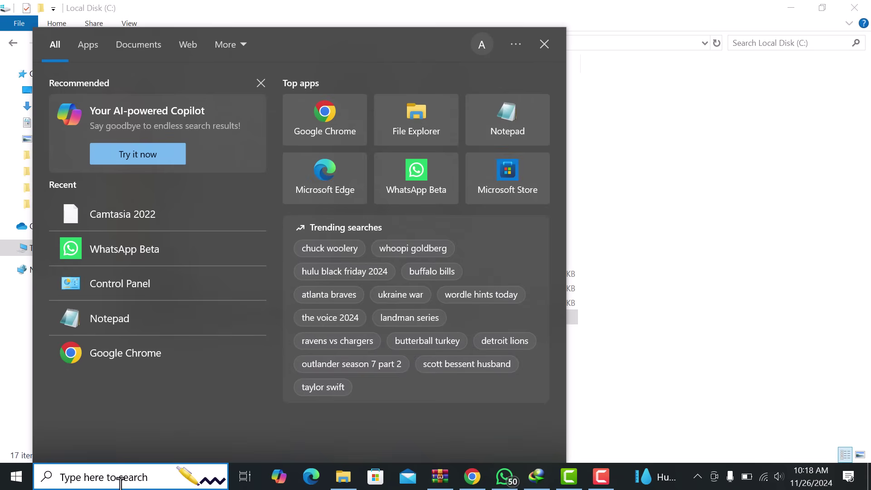
text(cmd)
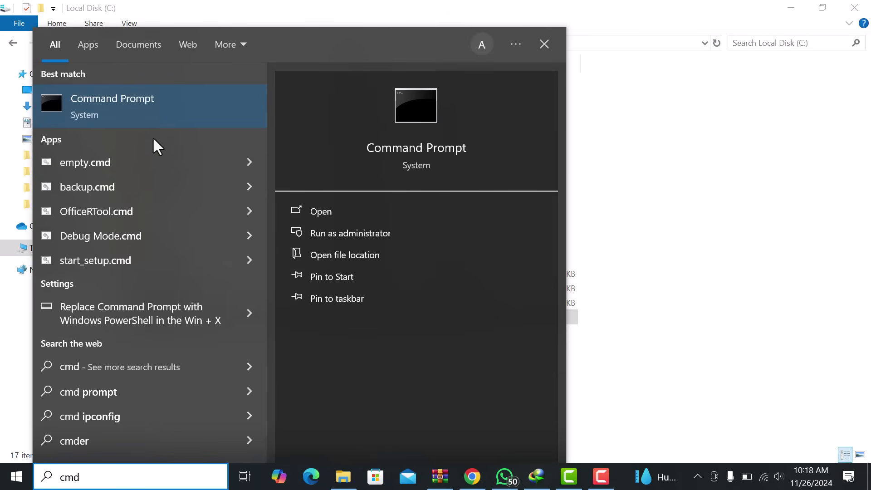
right_click(168, 110)
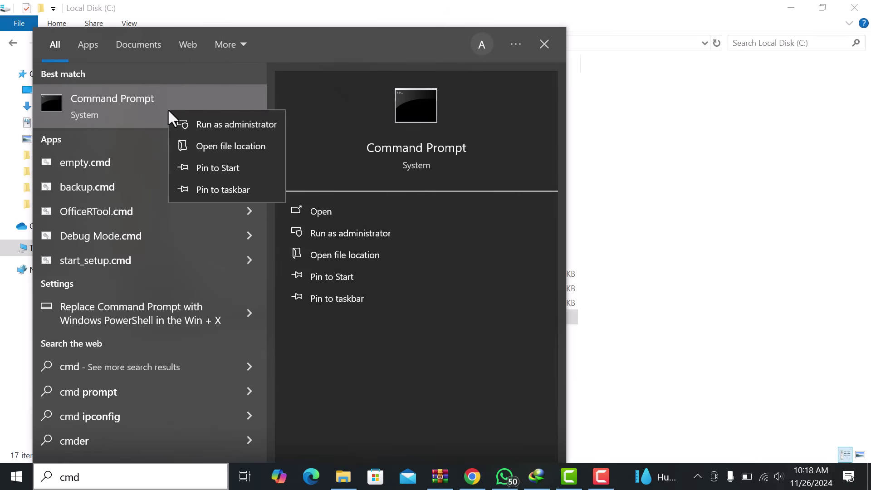
click(199, 125)
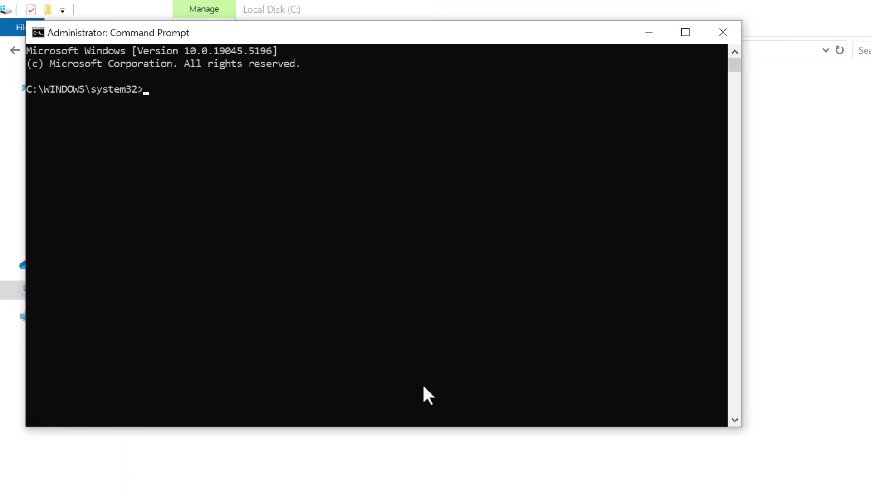
Run cd with the C:\Office 2024 path copied from Explorer's address bar
text(cd)
click(419, 466)
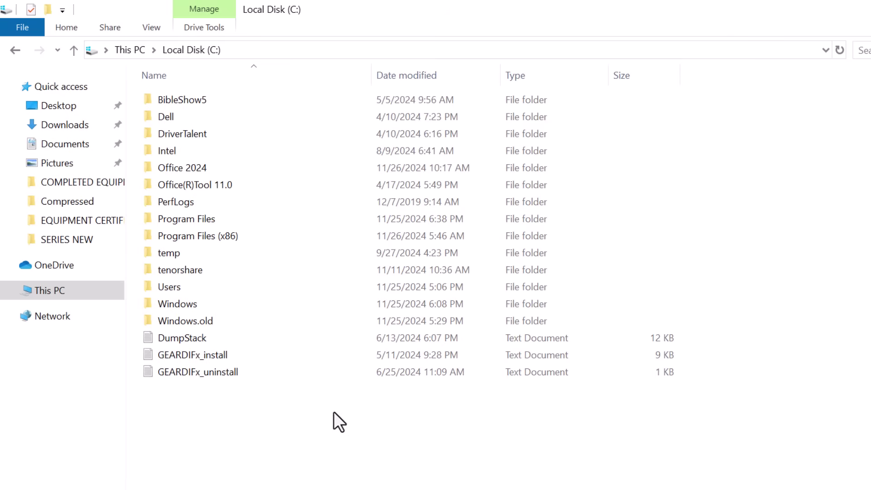
double_click(200, 167)
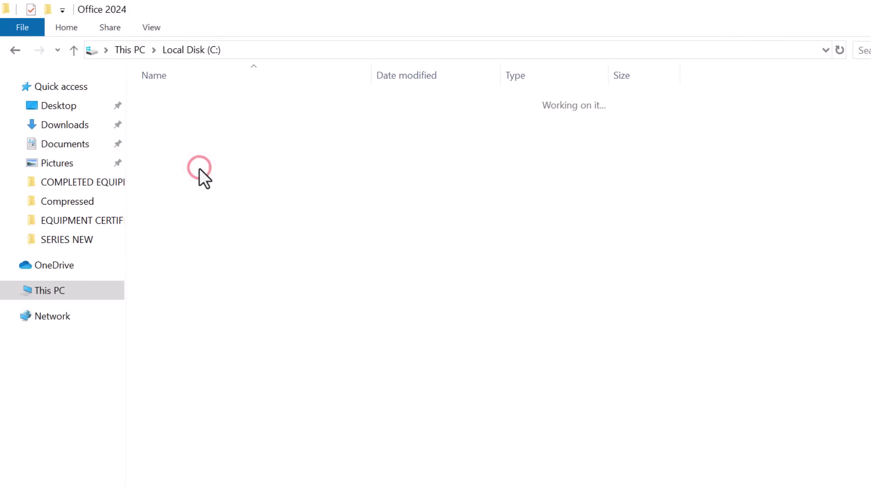
click(299, 50)
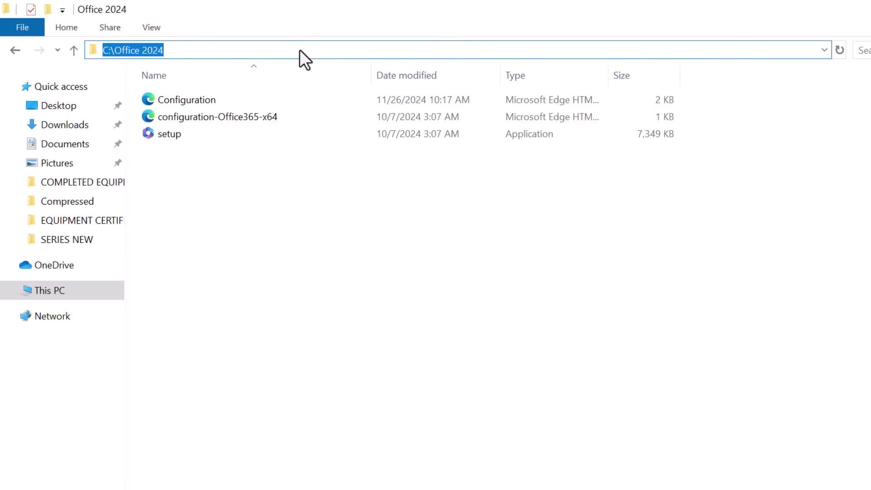
right_click(299, 50)
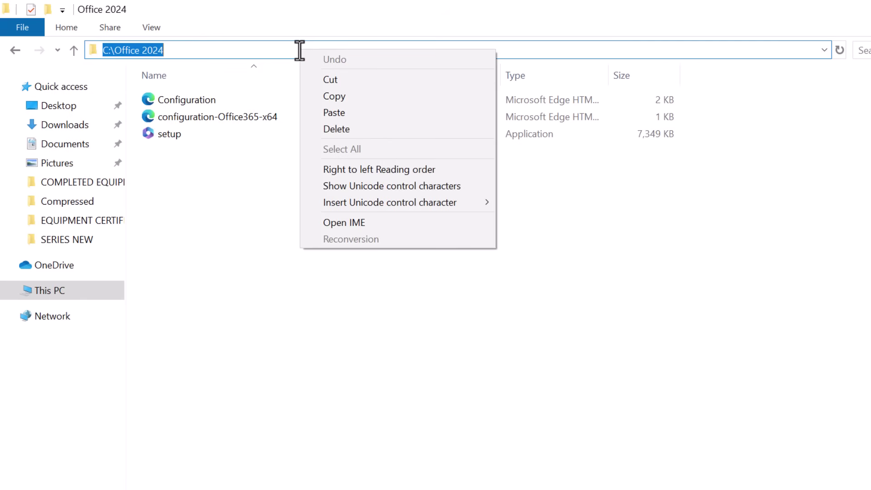
click(332, 96)
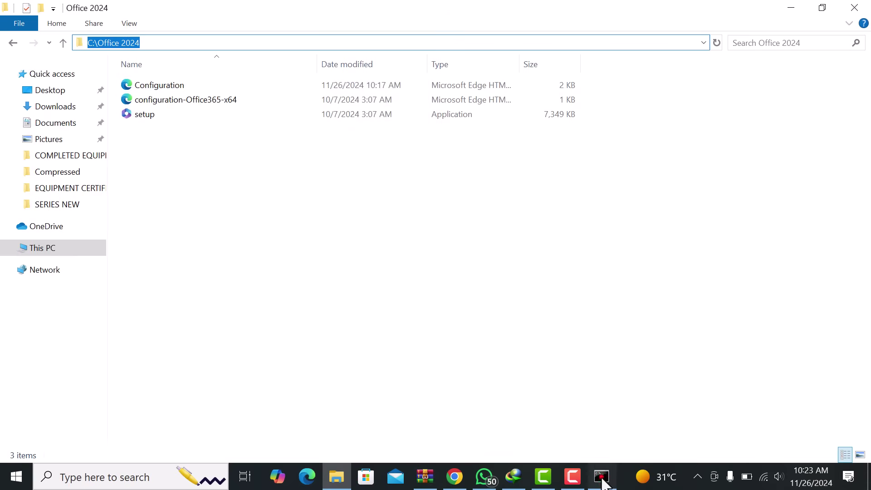
click(603, 477)
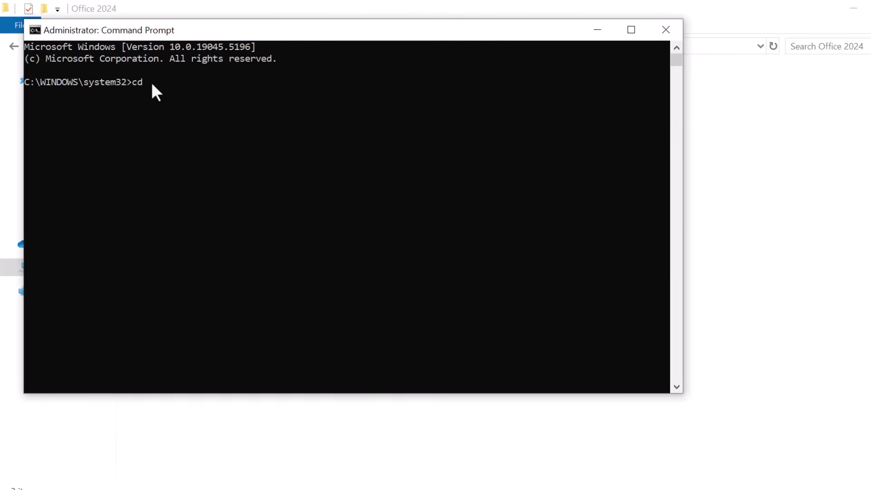
key(ctrl+v)
key(Return)
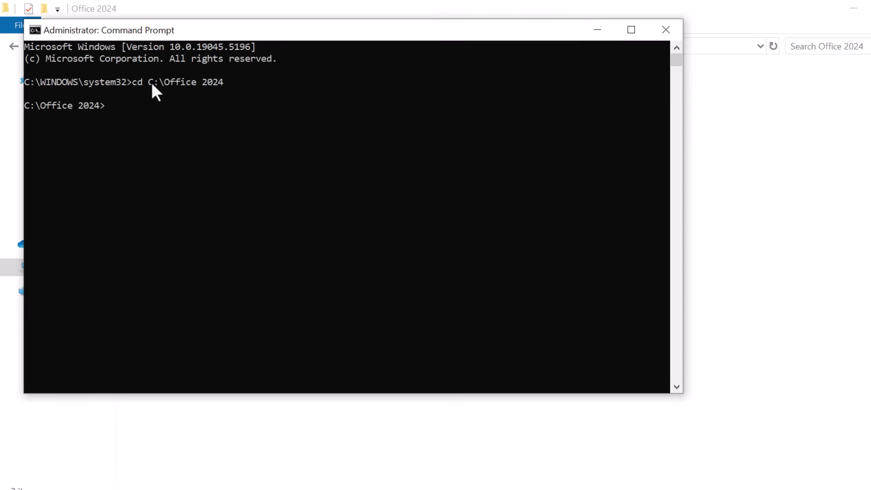
Run 'setup /configure configuration.xml' from C:\Office 2024 to install Office
click(136, 105)
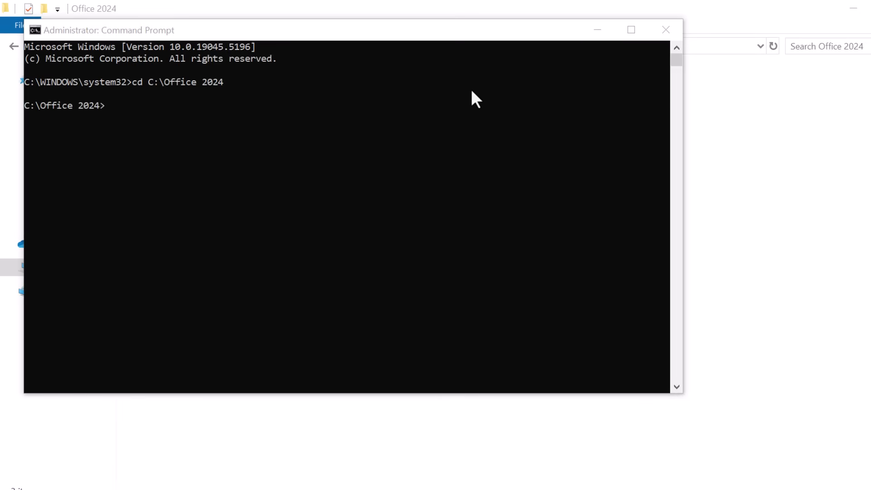
click(110, 104)
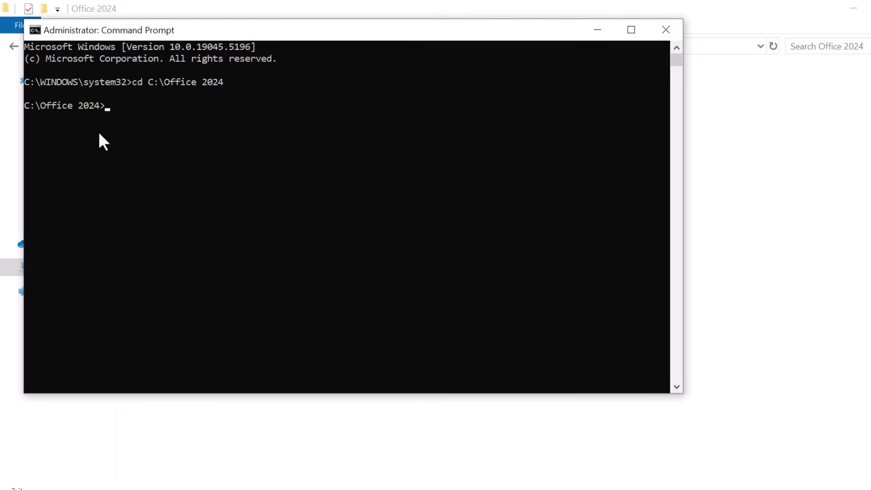
text(setup /cofigur)
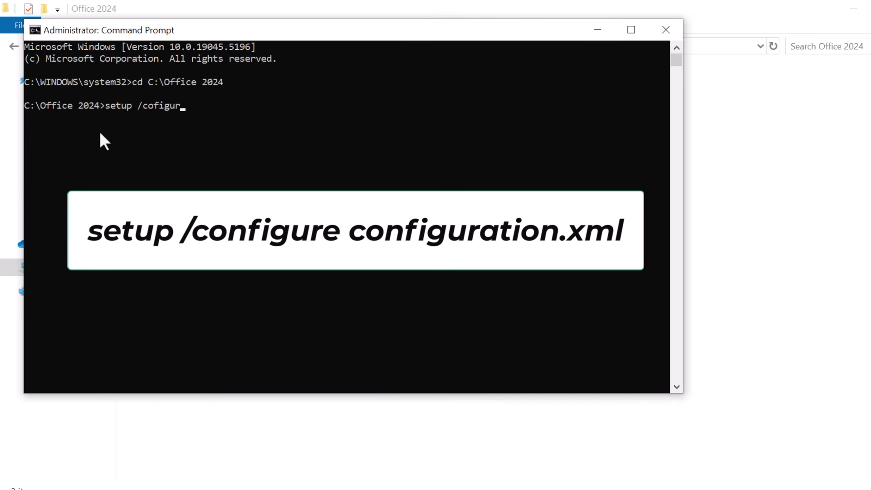
key(BackSpace)
key(BackSpace)
key(BackSpace)
key(BackSpace)
key(BackSpace)
text(nfigure configurato)
key(BackSpace)
text(ion.xml)
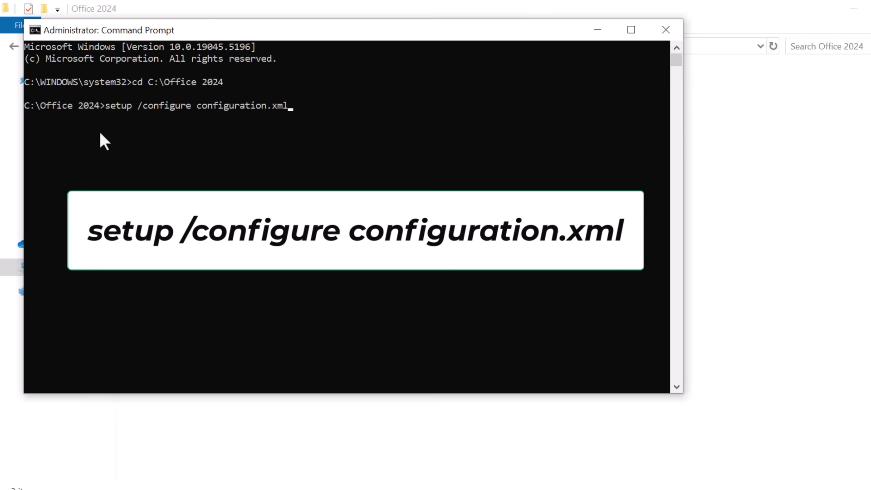
key(Return)
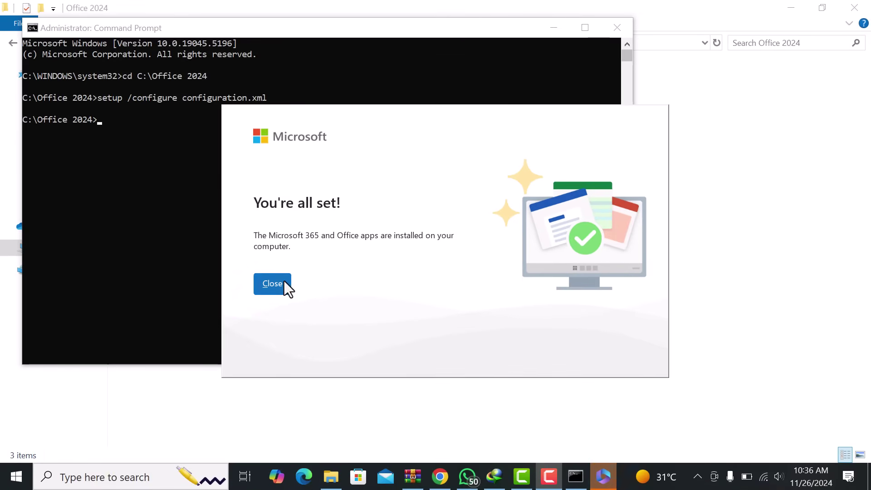
Dismiss the installation-complete message and close Command Prompt and the Office 2024 folder
click(284, 282)
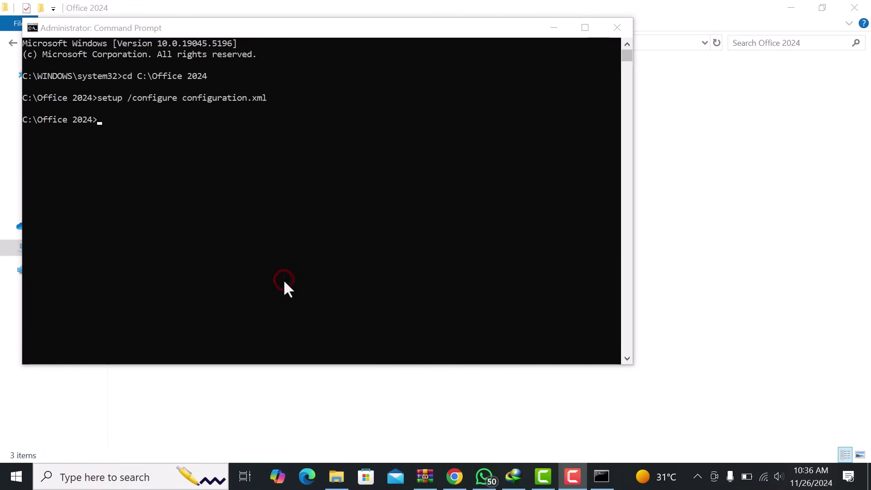
click(618, 27)
click(846, 4)
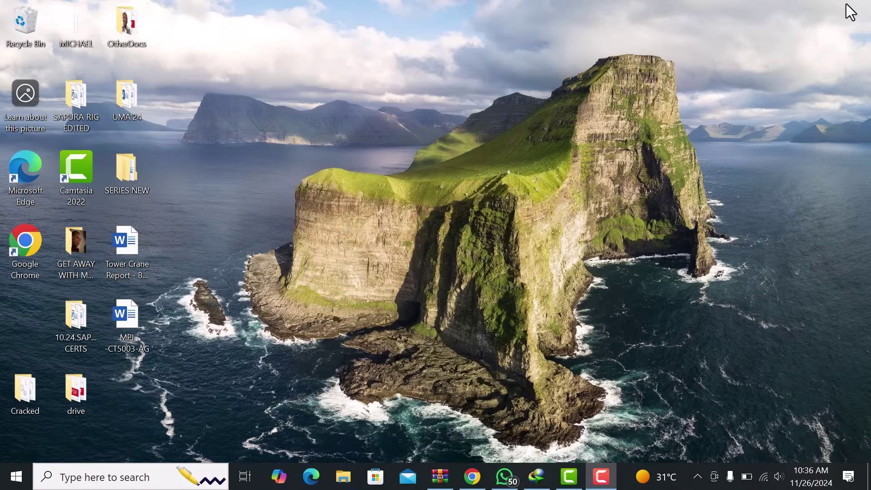
Launch Word from a Windows search for 'word'
click(121, 477)
text(word)
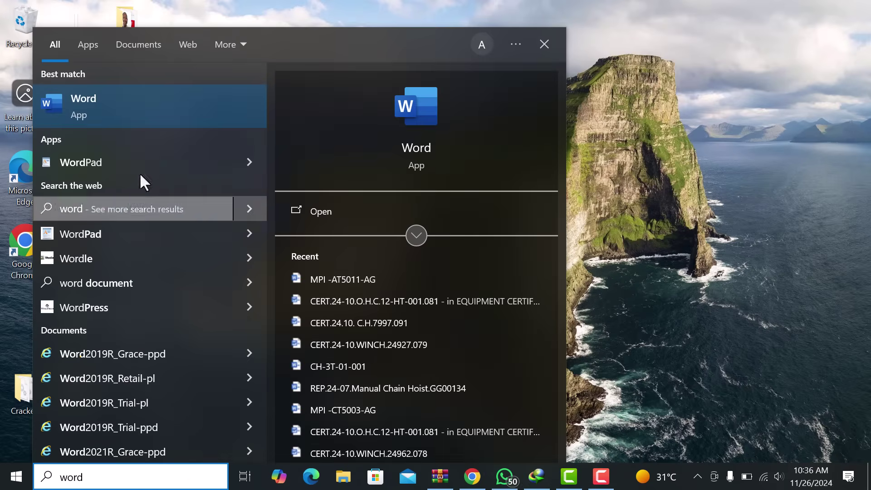
click(131, 111)
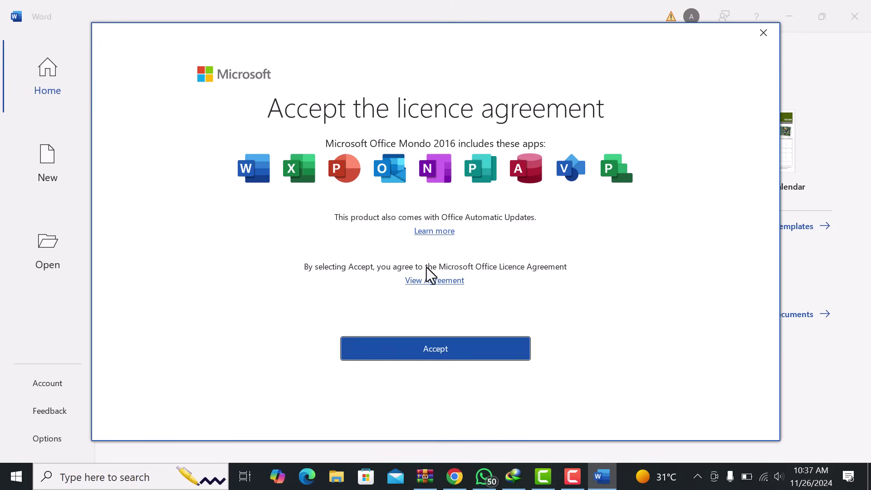
Accept Word's licence, decline optional diagnostic data, and create a blank document
click(431, 349)
click(662, 413)
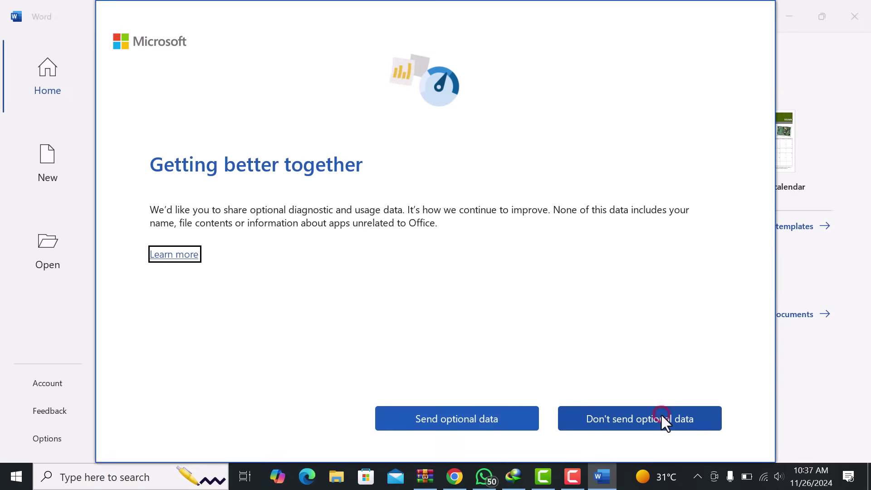
click(661, 415)
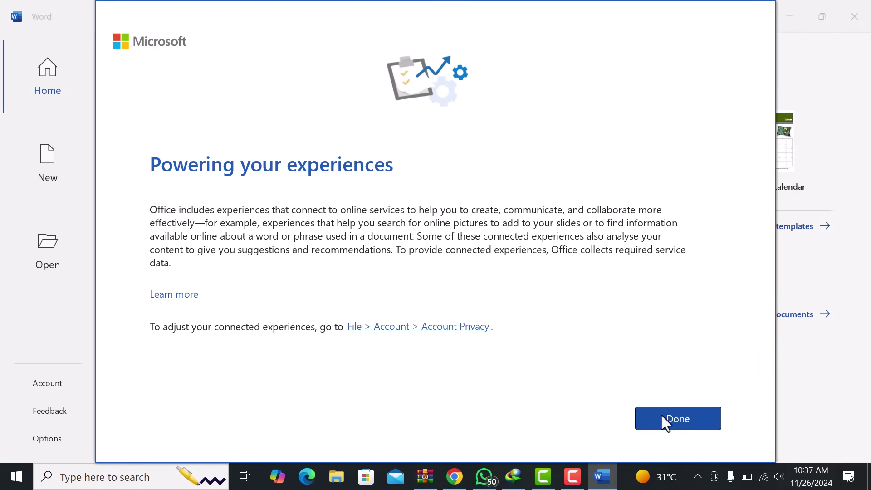
click(662, 415)
click(181, 166)
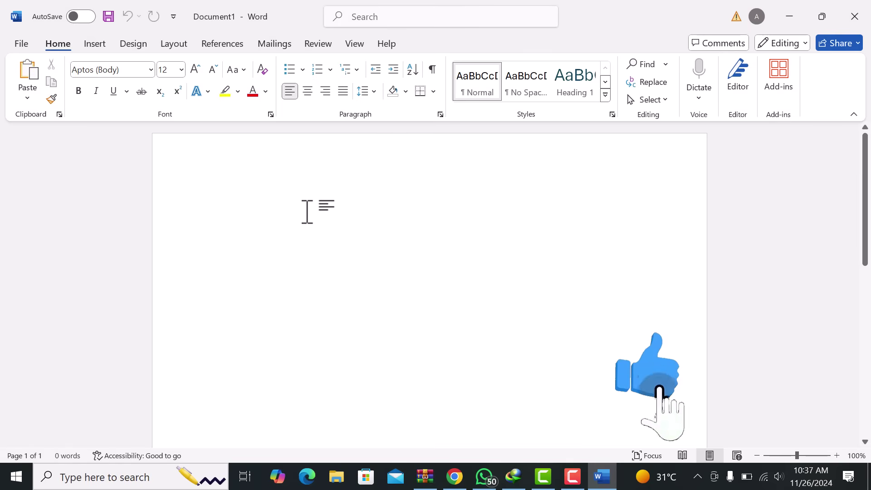
scroll(306, 217, down, 2)
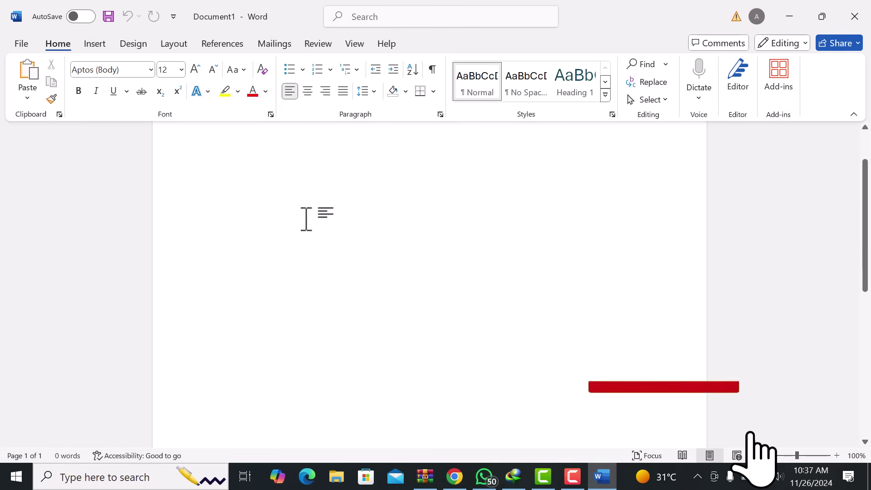
scroll(306, 221, up, 1)
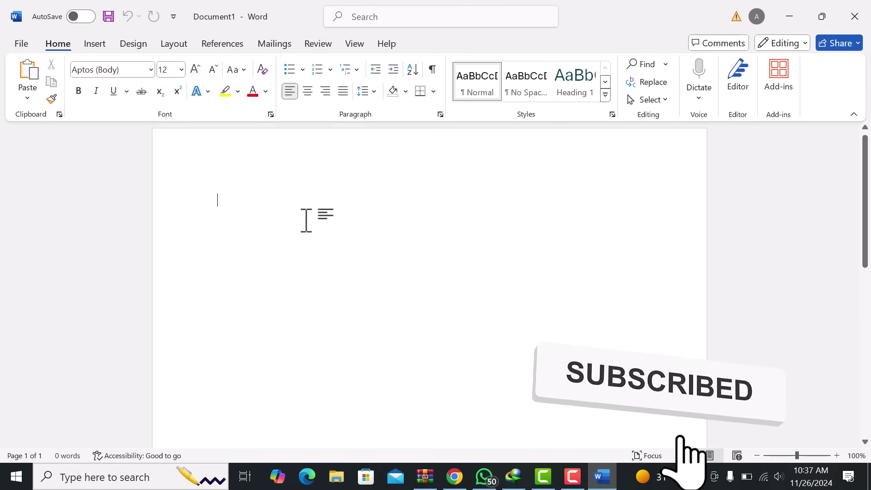